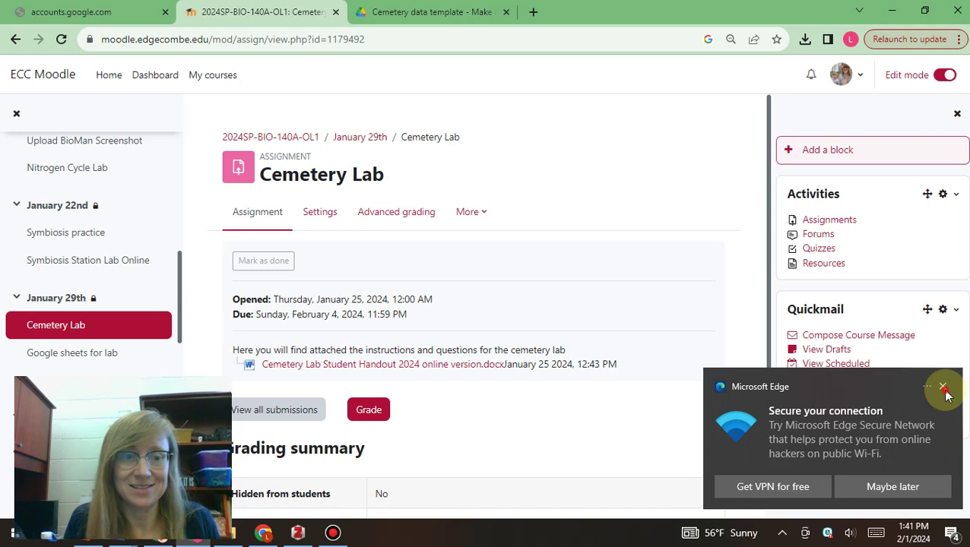
Step: Dismiss the Edge notification, view the San Luis Cemetery Data document in Word, and return to the Moodle assignment page
click(944, 389)
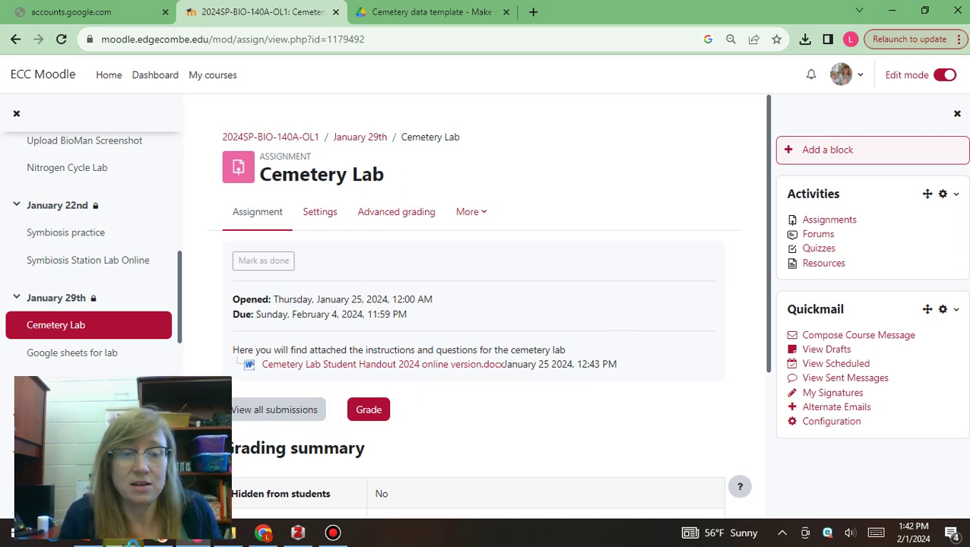
mouse_move(123, 541)
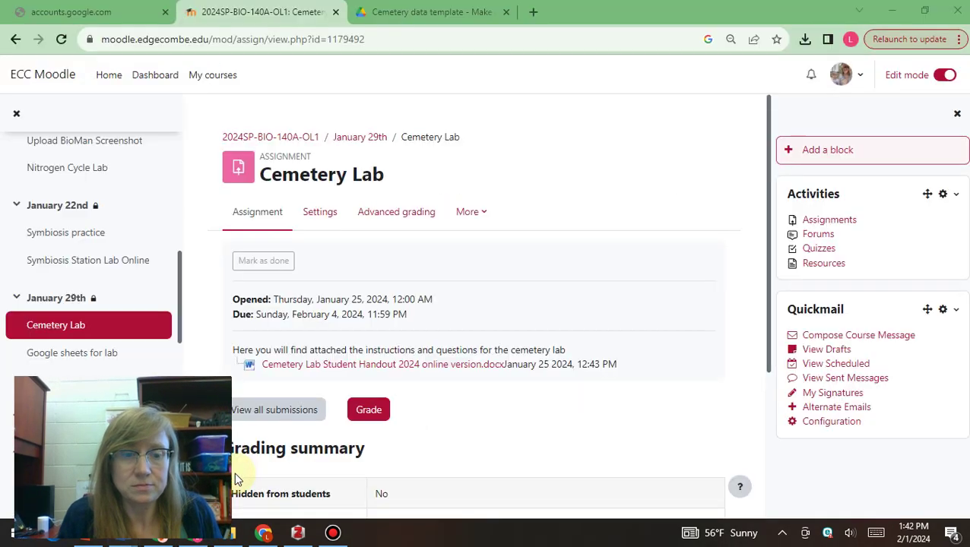
click(234, 471)
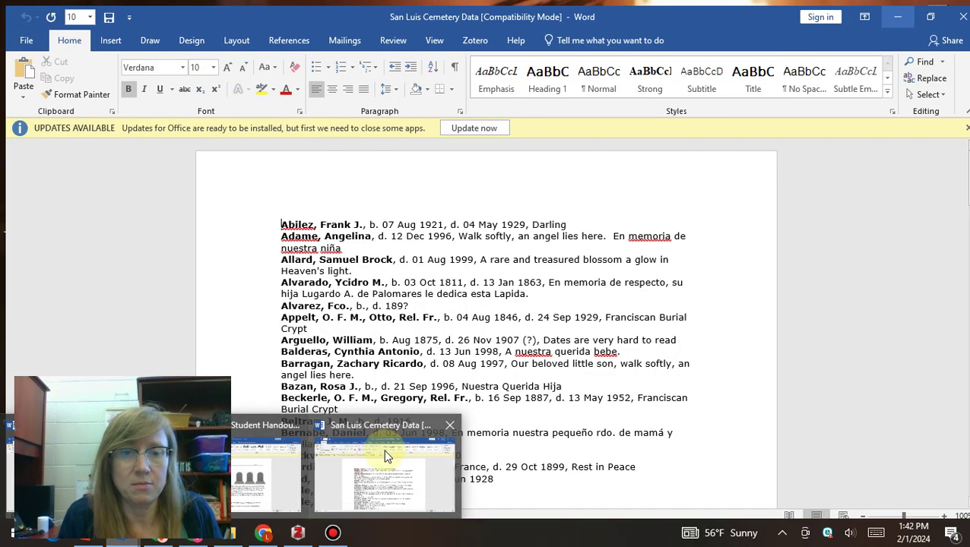
click(384, 449)
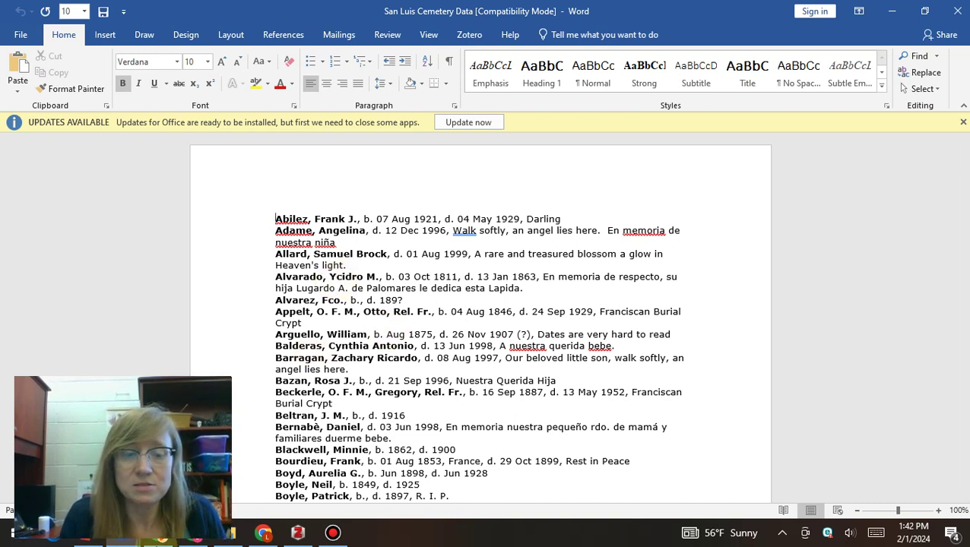
click(180, 536)
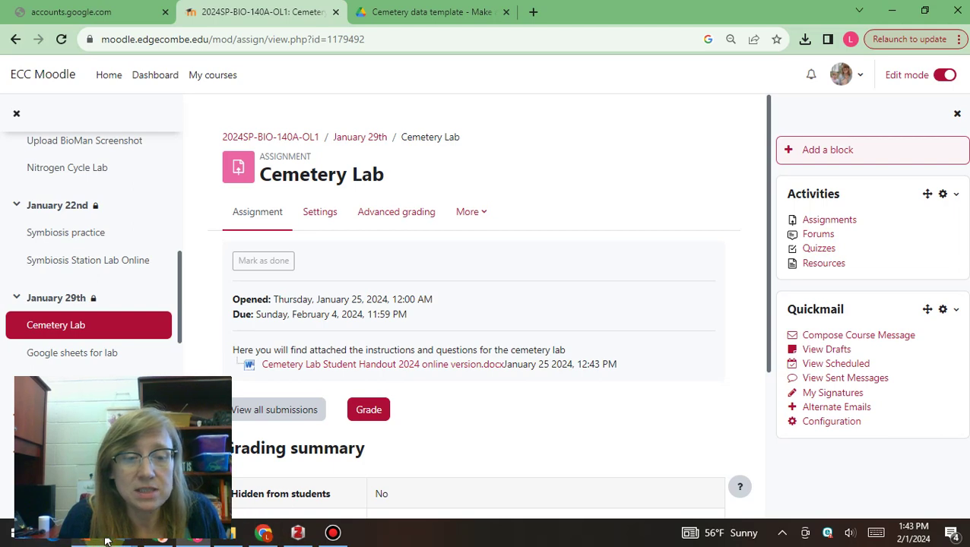
Step: View the Cemetery Lab Student Handout 2024 online version in Word and return to the Moodle page in Chrome
mouse_move(124, 533)
click(268, 470)
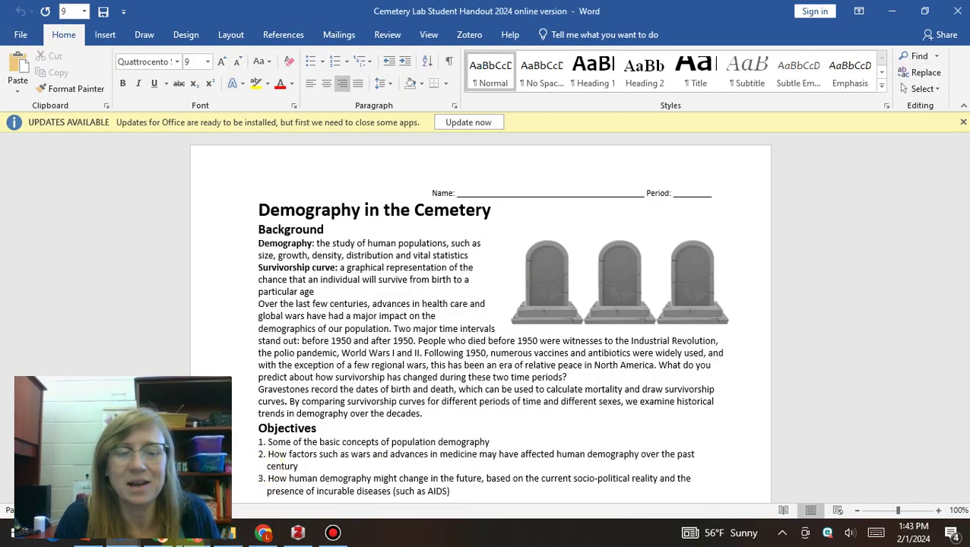
click(187, 541)
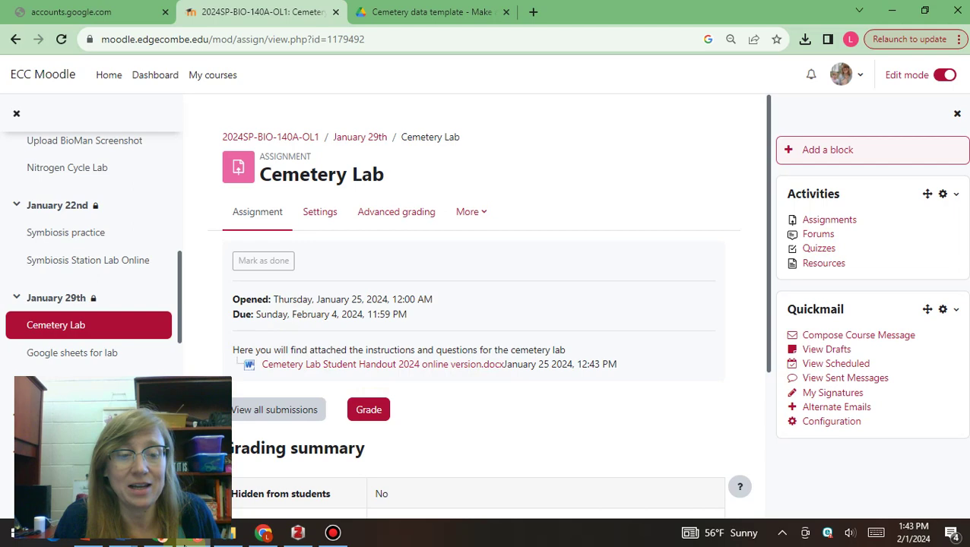
mouse_move(118, 541)
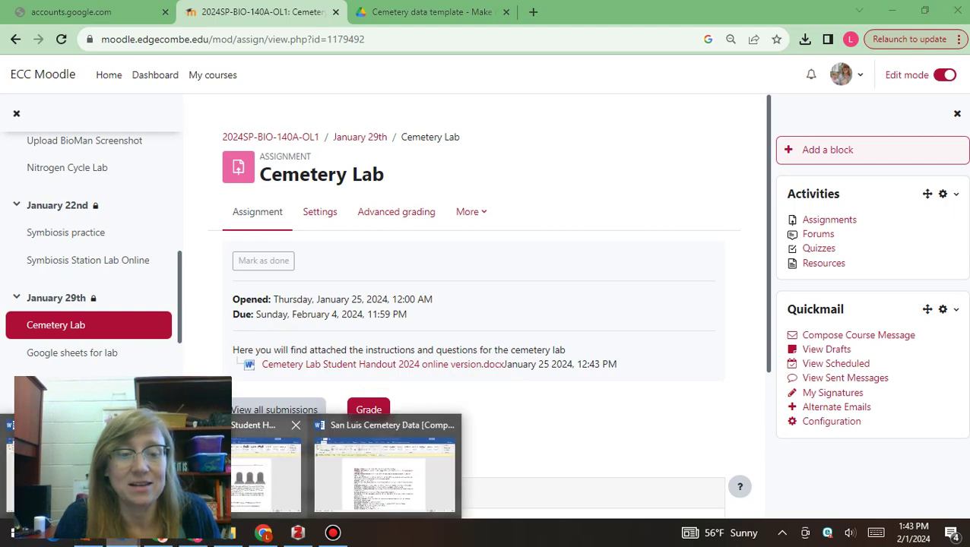
click(266, 463)
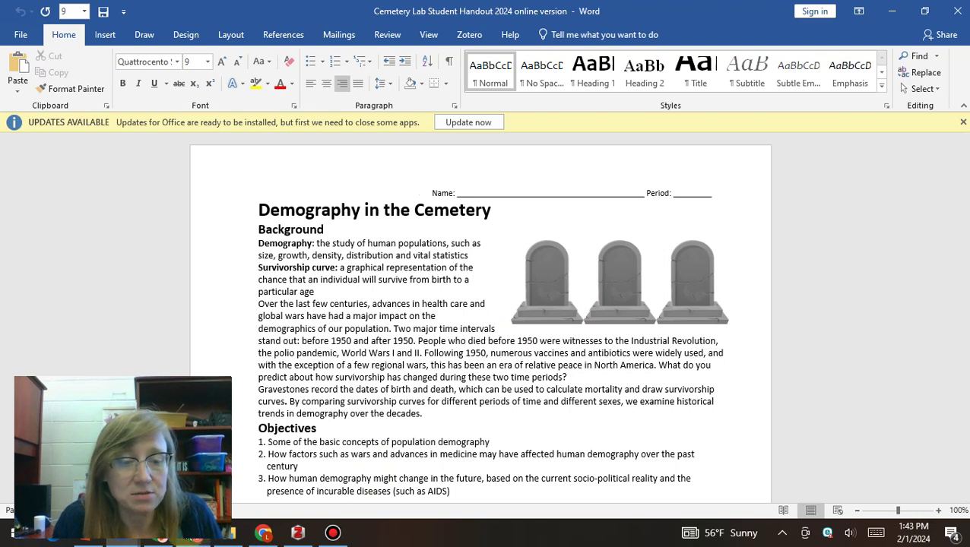
click(194, 537)
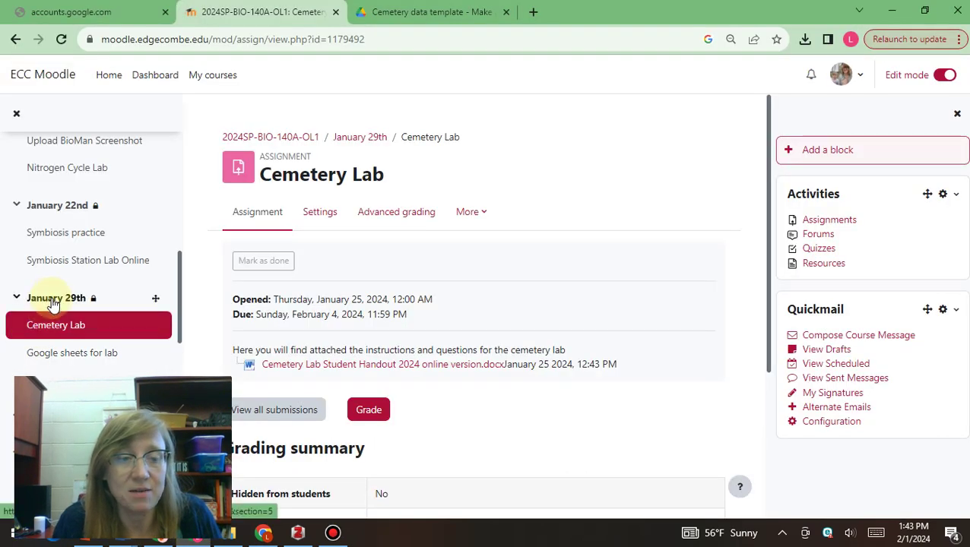
Step: Go to the main page of the 2024SP-BIO-140A-OL1 course and turn edit mode off
scroll(54, 303, up, 1)
scroll(52, 304, down, 2)
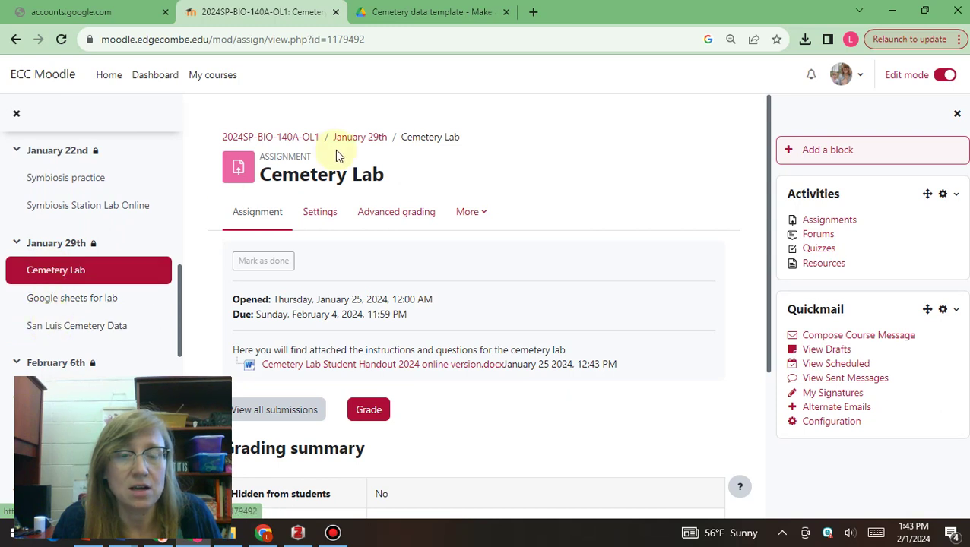
click(311, 140)
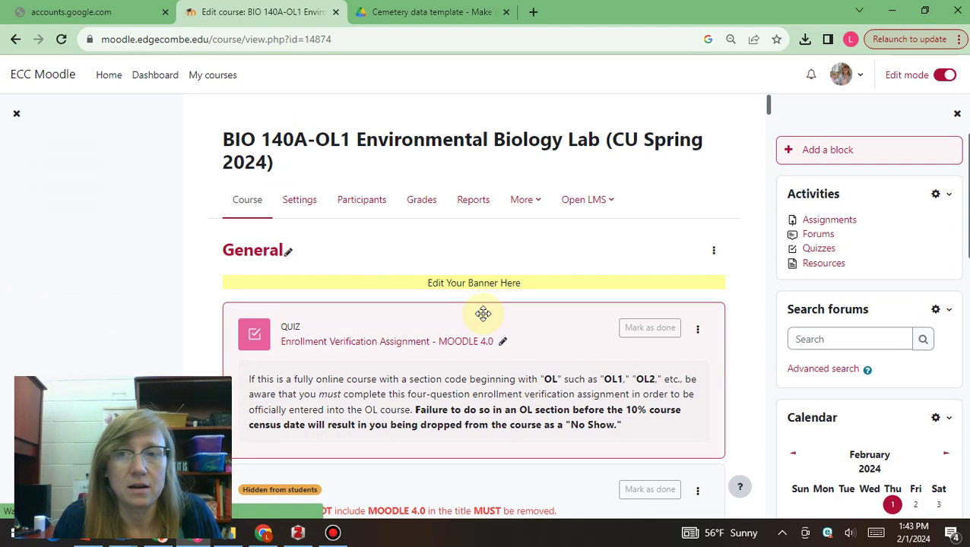
click(945, 74)
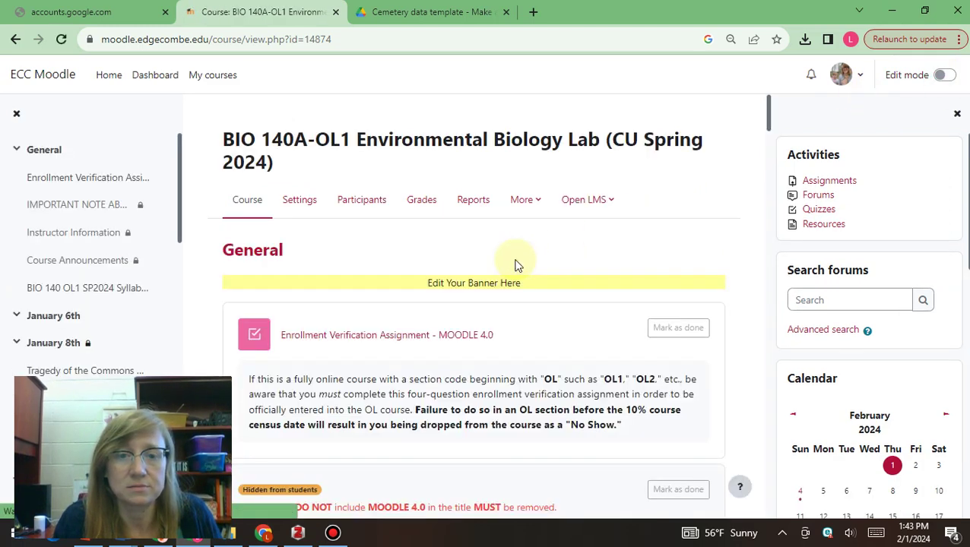
Step: Open the January 29th course section and view its Cemetery Lab, Google sheets for lab and San Luis Cemetery Data items
scroll(515, 265, down, 1)
scroll(515, 264, down, 15)
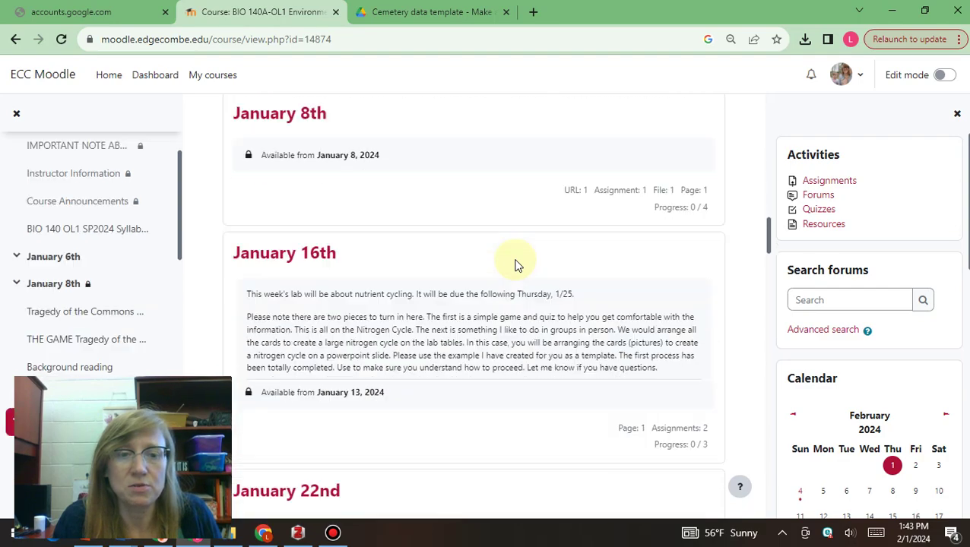
scroll(515, 264, down, 3)
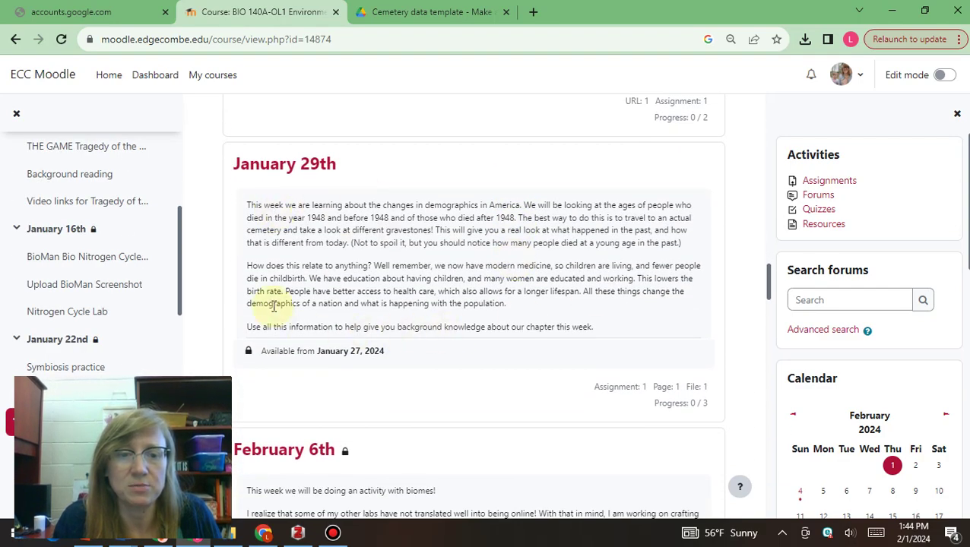
click(308, 165)
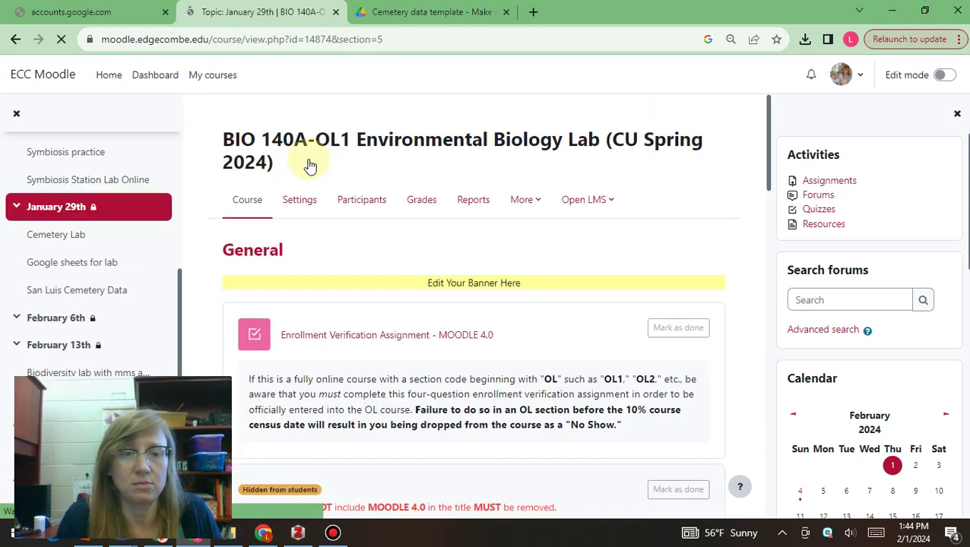
scroll(307, 165, down, 5)
scroll(307, 165, down, 12)
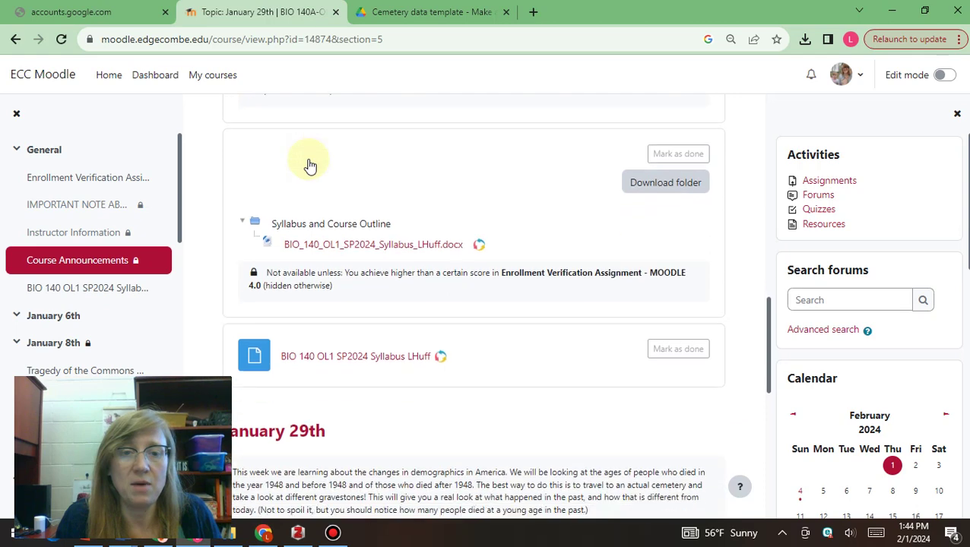
scroll(310, 164, down, 1)
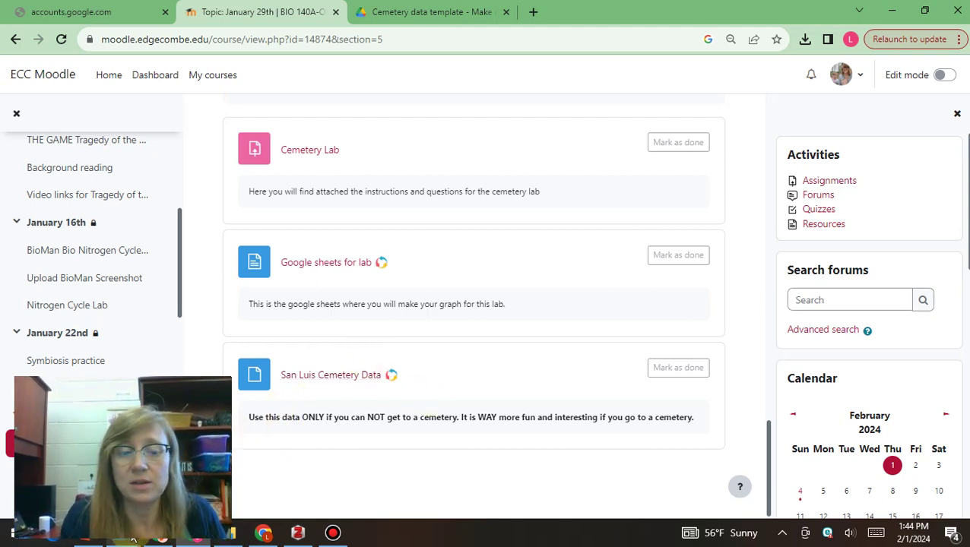
Step: Switch to the Cemetery Lab Student Handout in Word and read its background, objectives, hypotheses questions and methods
mouse_move(134, 538)
click(267, 465)
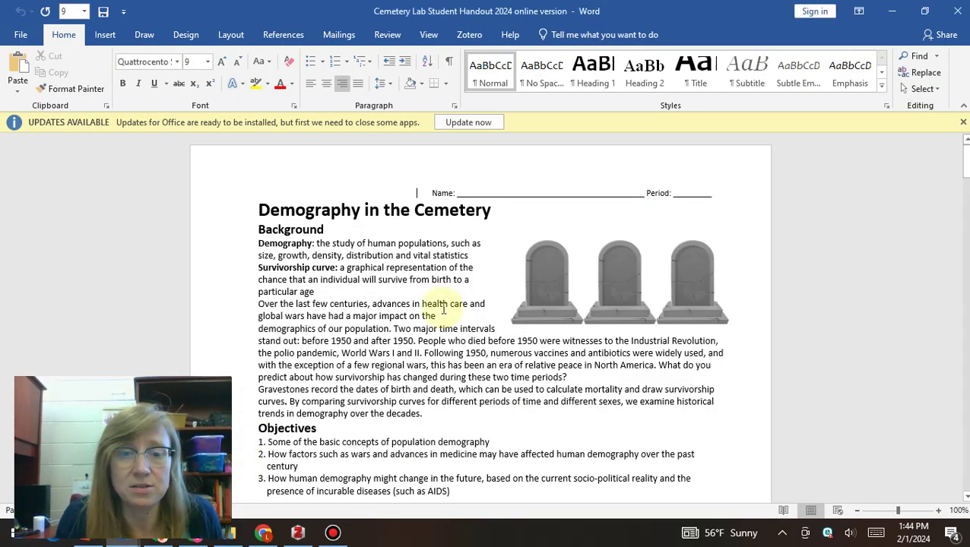
scroll(444, 310, down, 2)
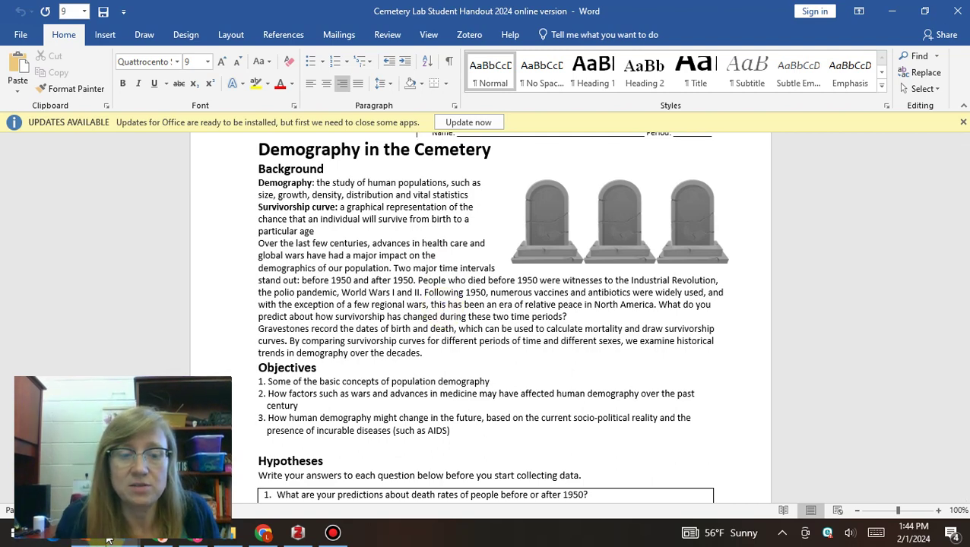
mouse_move(120, 536)
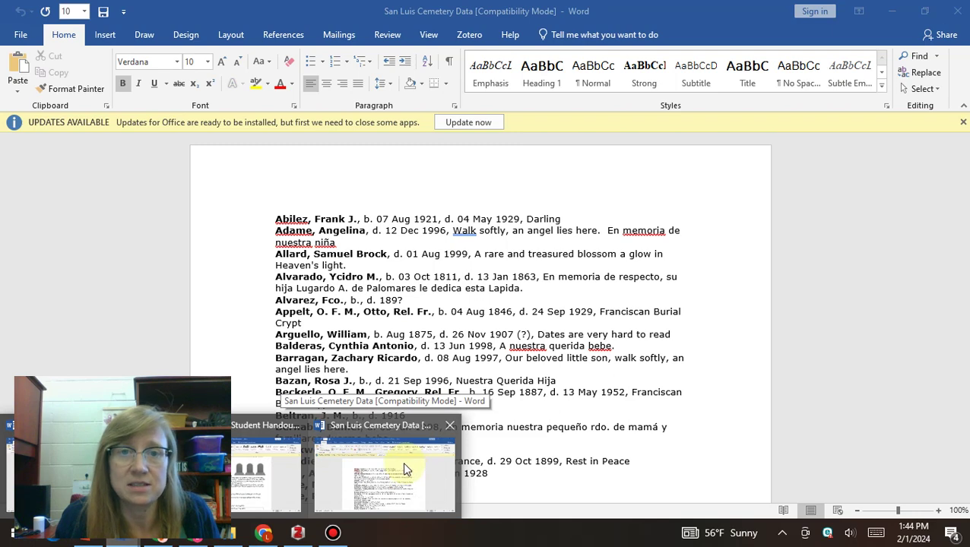
click(570, 318)
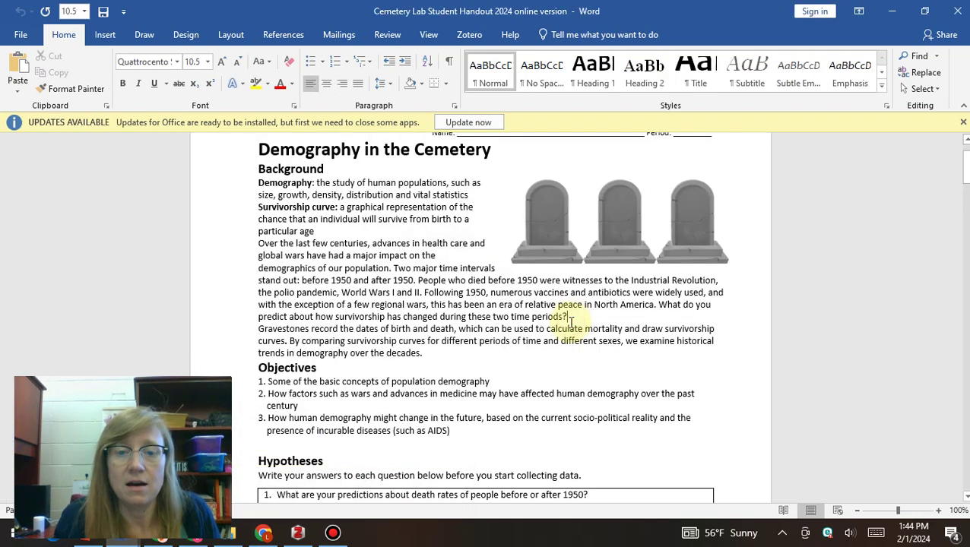
scroll(570, 319, up, 1)
scroll(570, 320, down, 7)
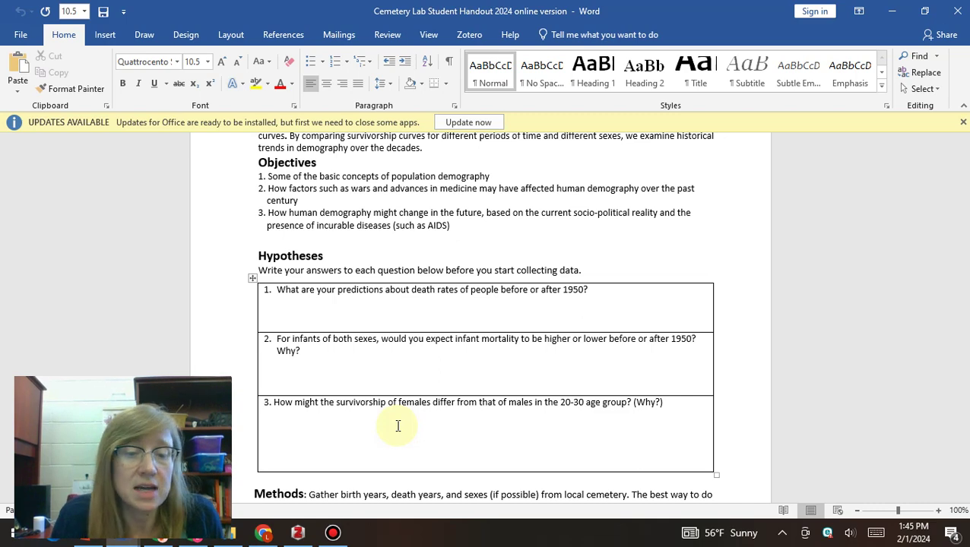
scroll(396, 430, down, 1)
scroll(396, 430, down, 1)
scroll(396, 430, down, 1)
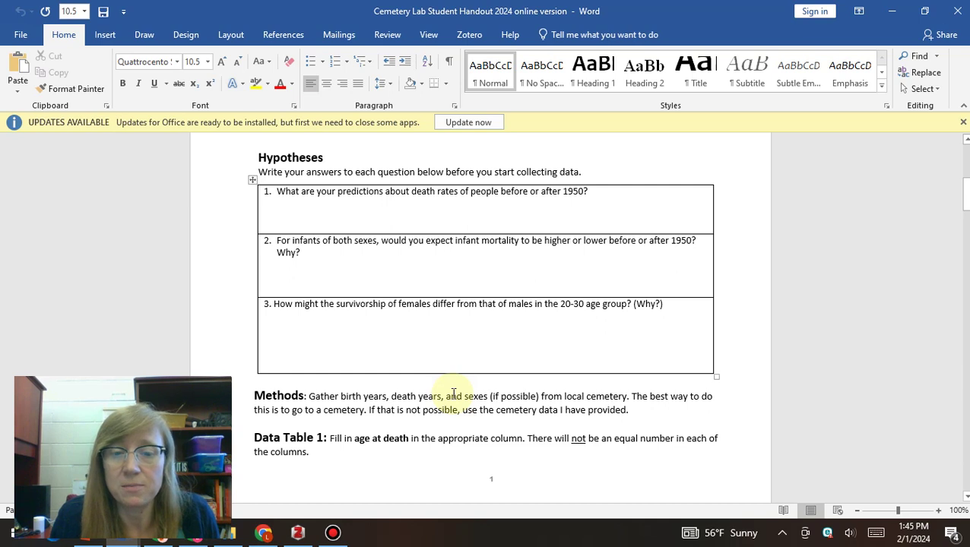
scroll(423, 411, down, 1)
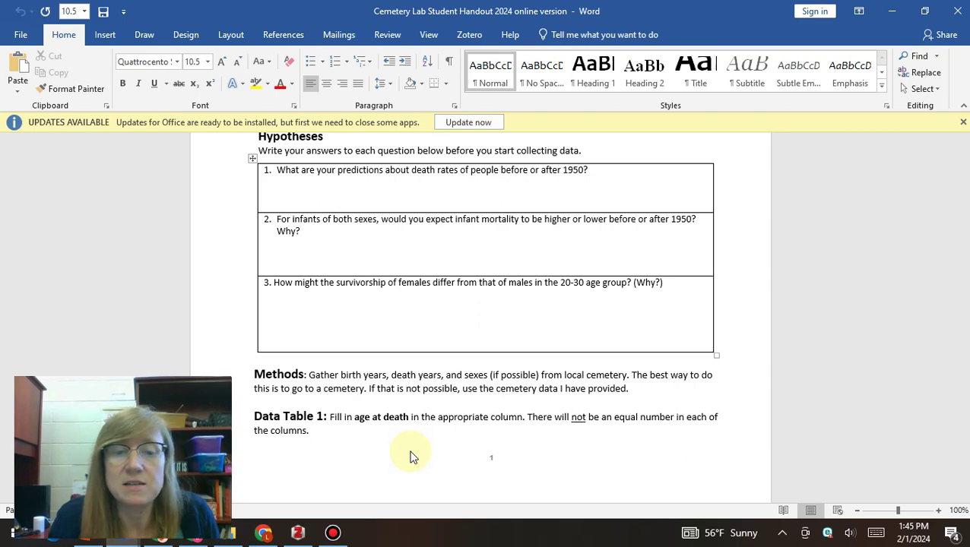
Step: In Data Table 1, enter the ages 39, 6, 71, 20, 19 and 18 on separate lines under Females, ages at death (before 1949)
scroll(410, 457, down, 7)
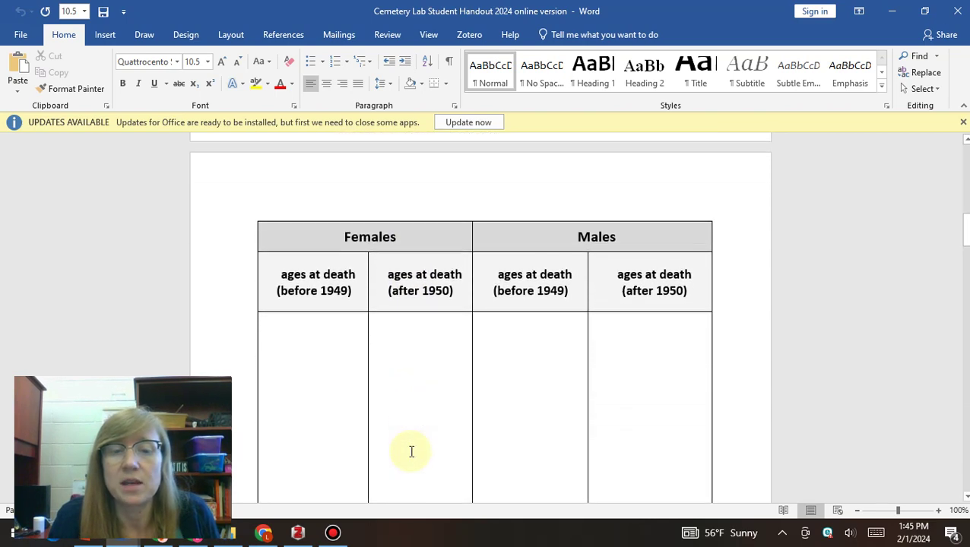
scroll(411, 452, down, 1)
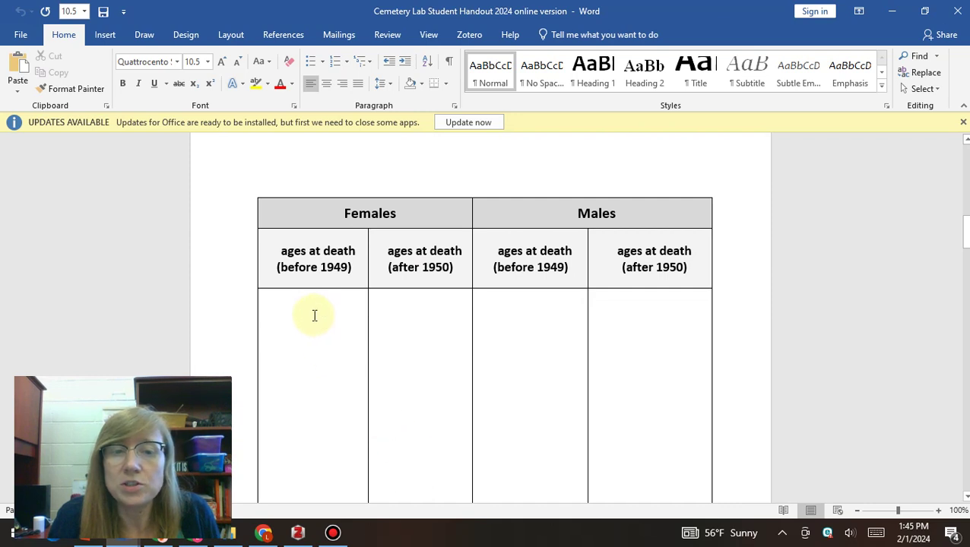
scroll(313, 315, down, 1)
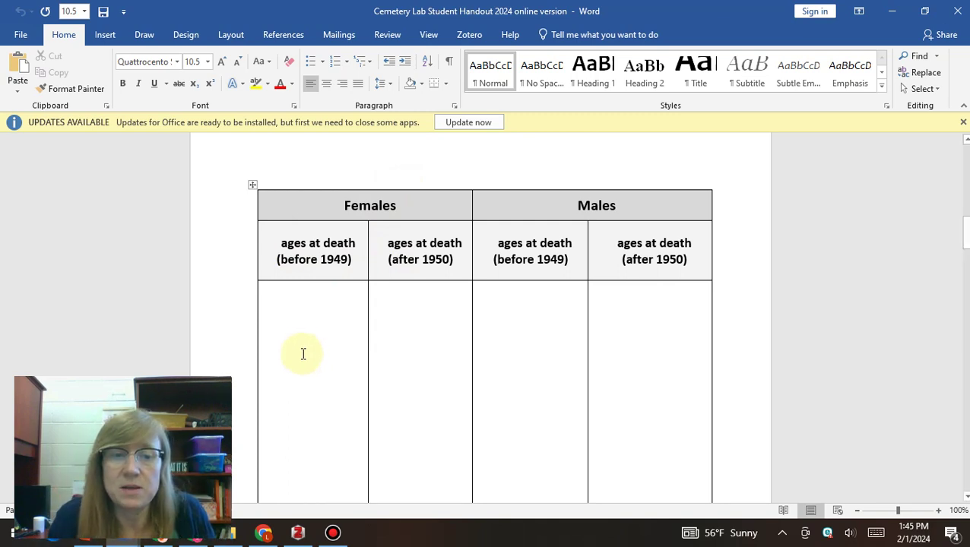
click(308, 320)
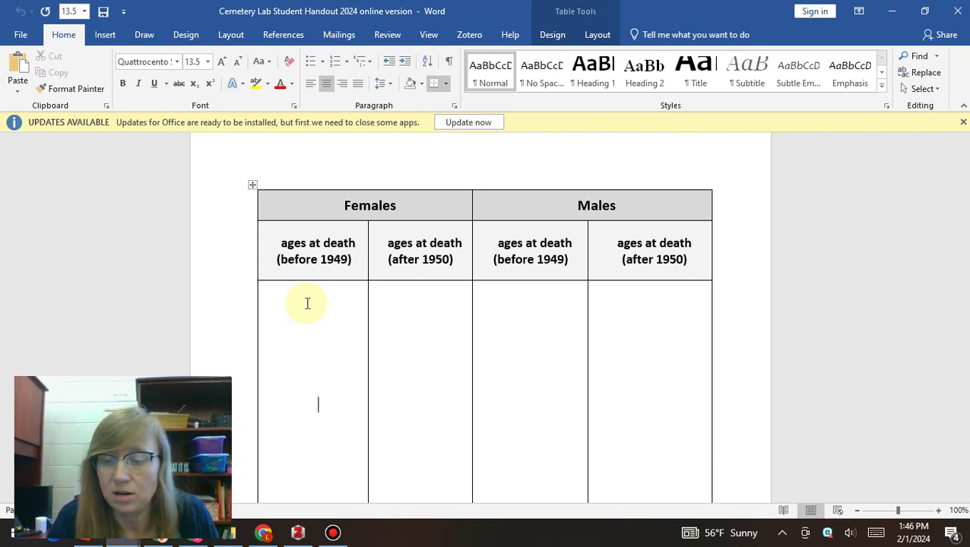
text(39)
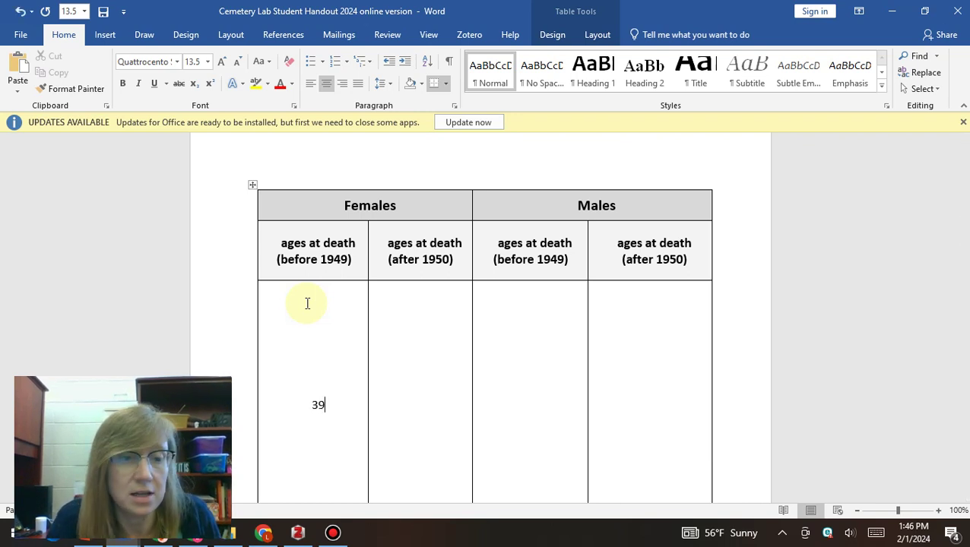
key(Return)
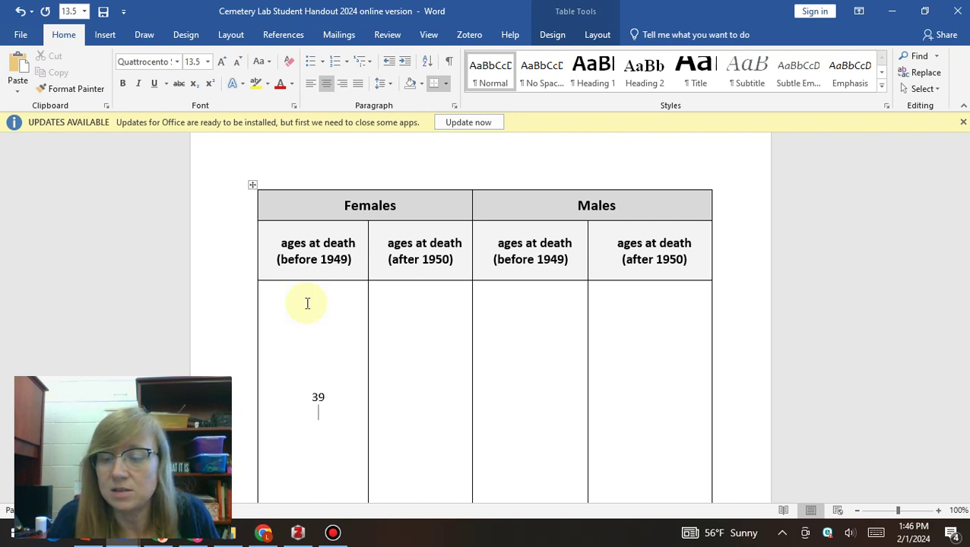
text(6)
key(Return)
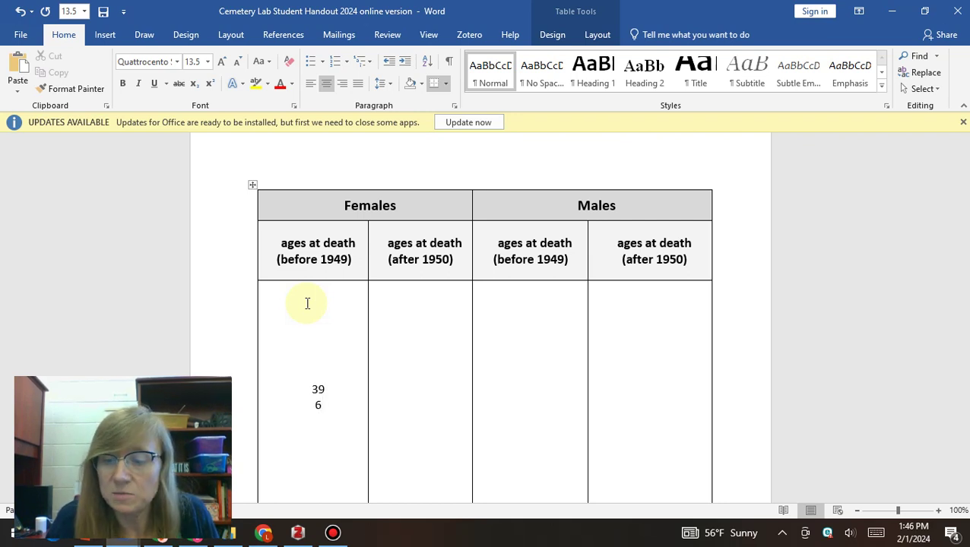
text(71)
key(Return)
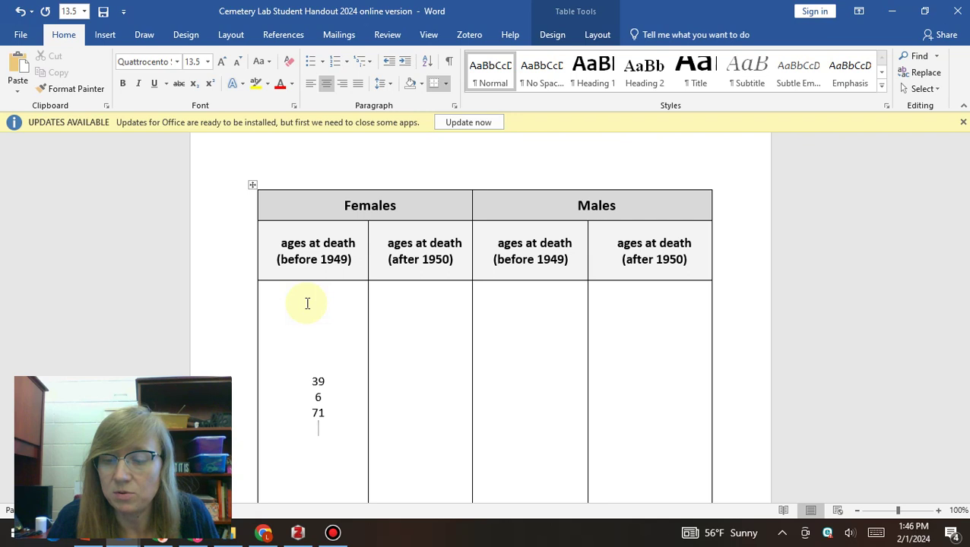
text(20)
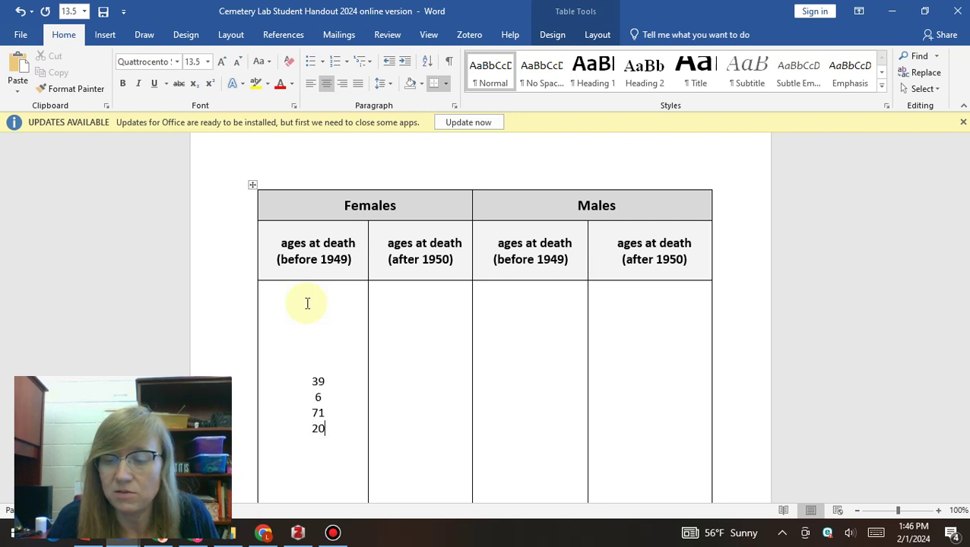
key(Return)
text(19)
key(Return)
text(18)
key(Return)
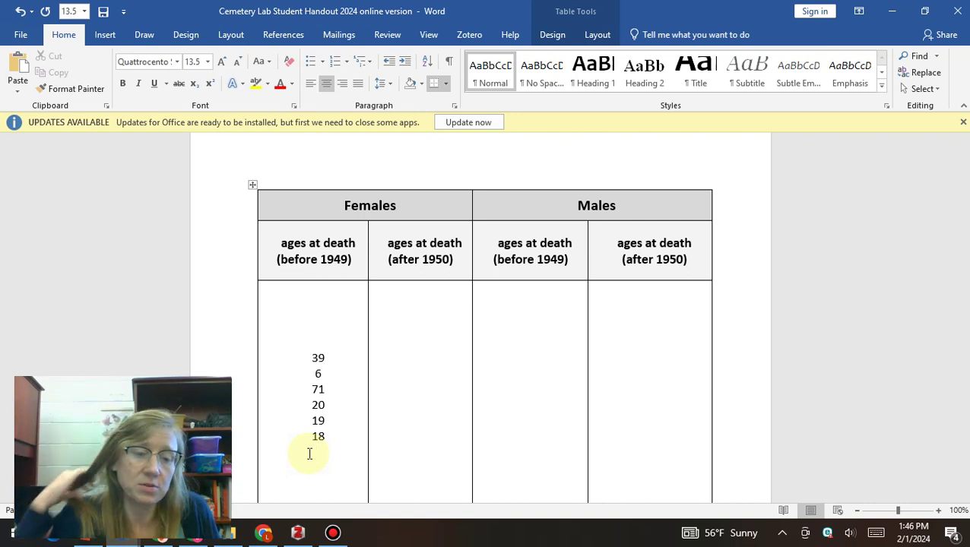
Step: In Data Table 1, enter the ages 86, 45 and 23 on separate lines under Females, ages at death (after 1950)
click(401, 354)
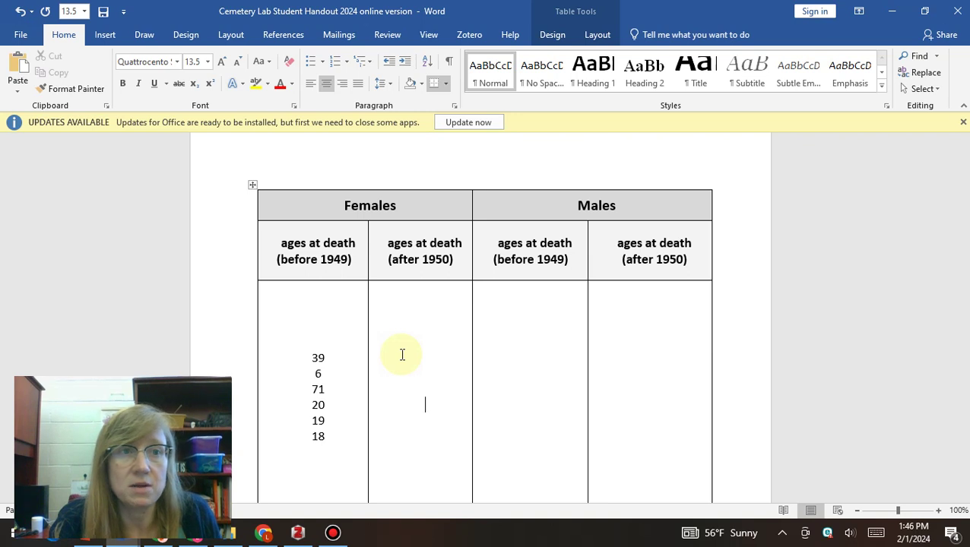
text(886)
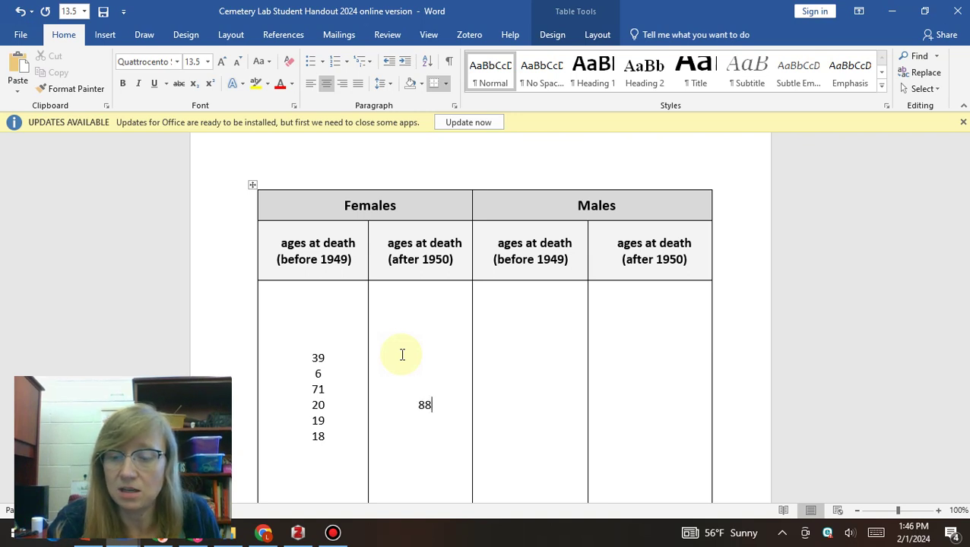
key(BackSpace)
key(BackSpace)
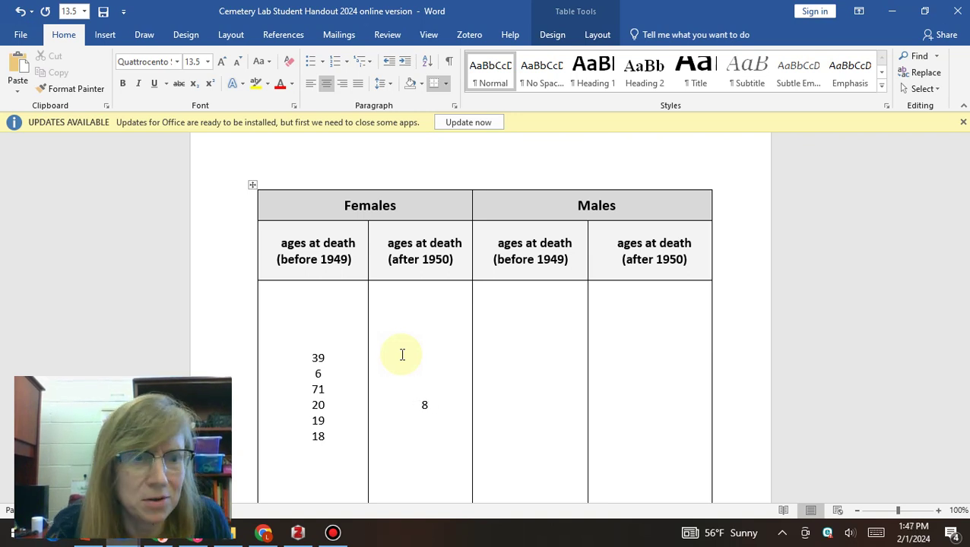
text(6)
key(Return)
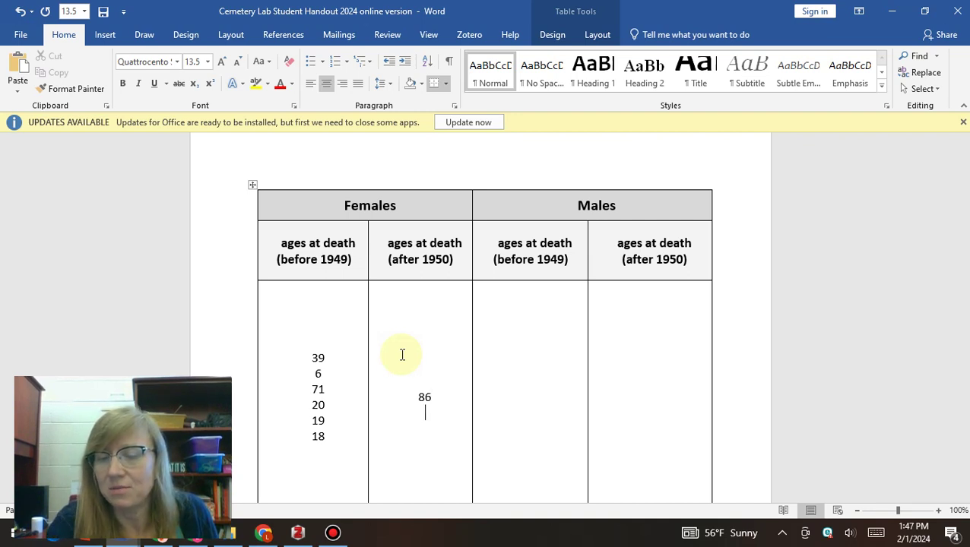
text(45)
key(Return)
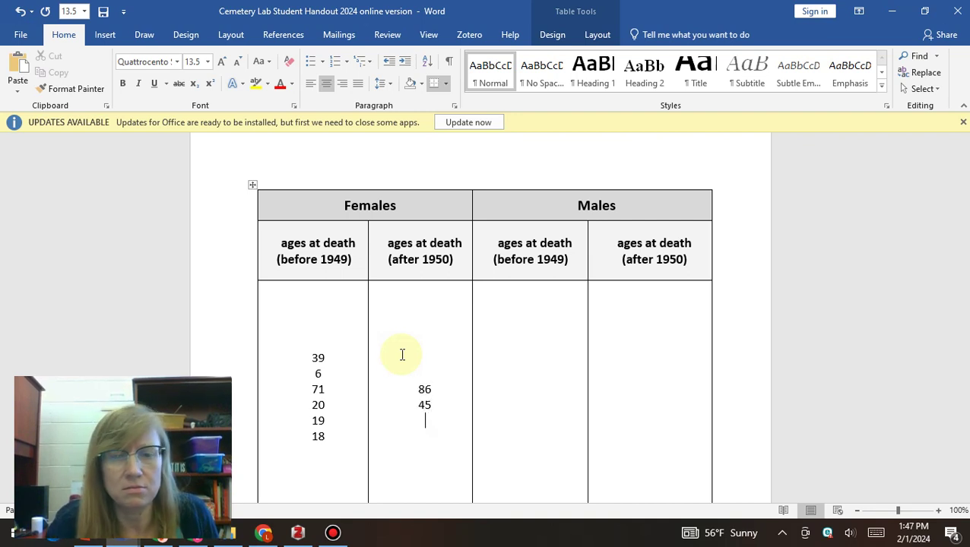
text(23)
key(Return)
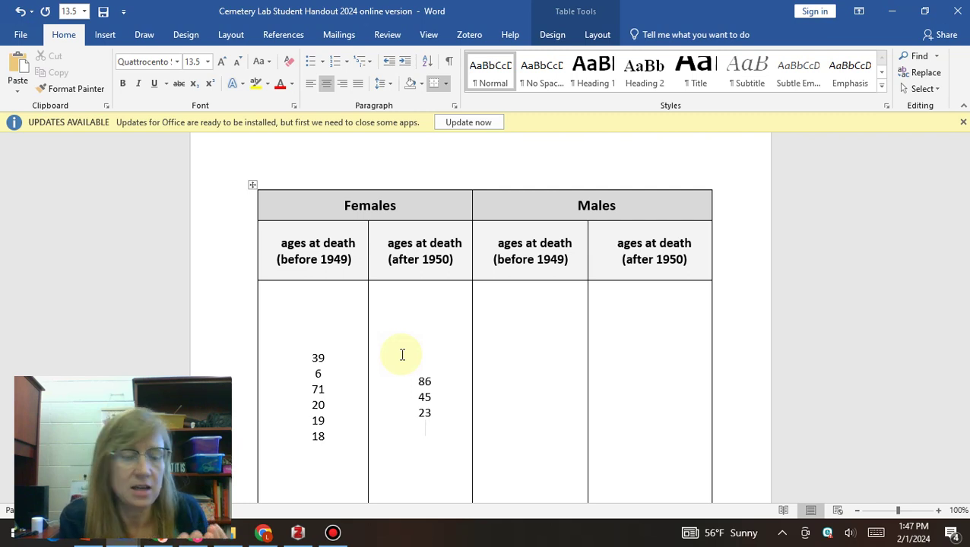
Step: Add the age 41 on a new line below 18 under Females, ages at death (before 1949)
click(347, 430)
key(Return)
text(41)
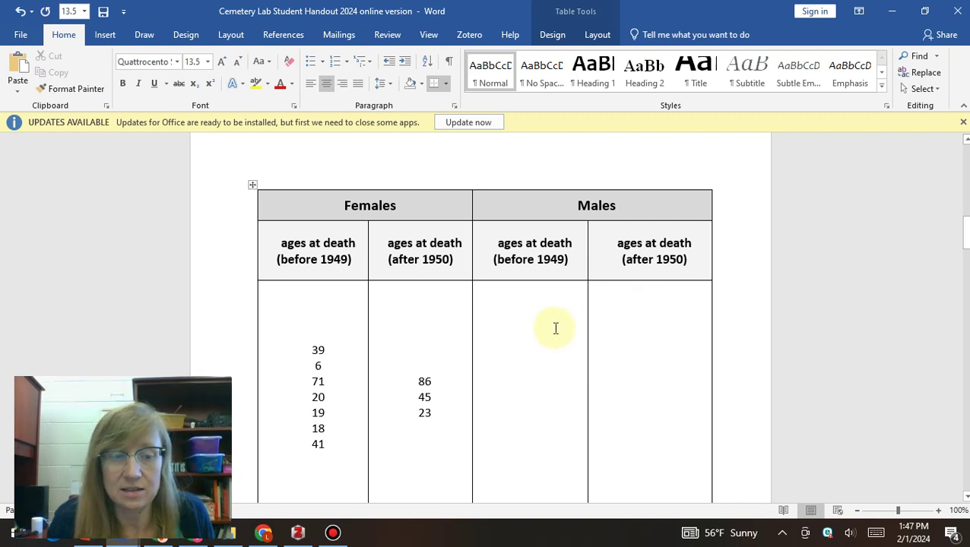
scroll(556, 328, up, 1)
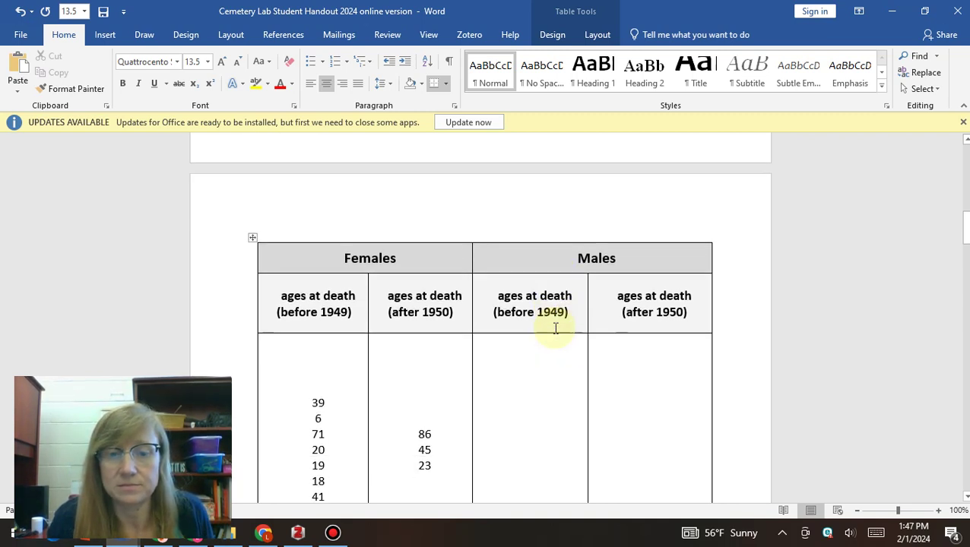
scroll(556, 328, down, 2)
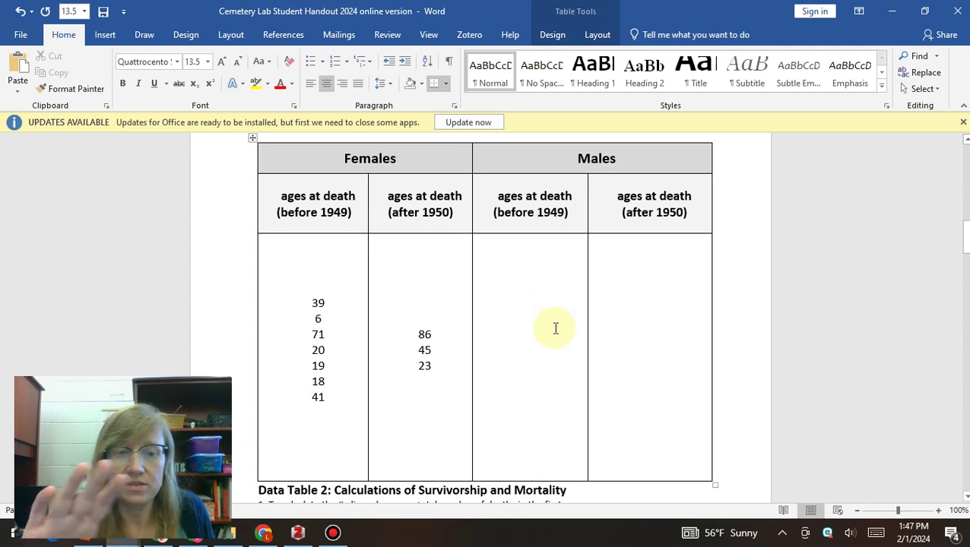
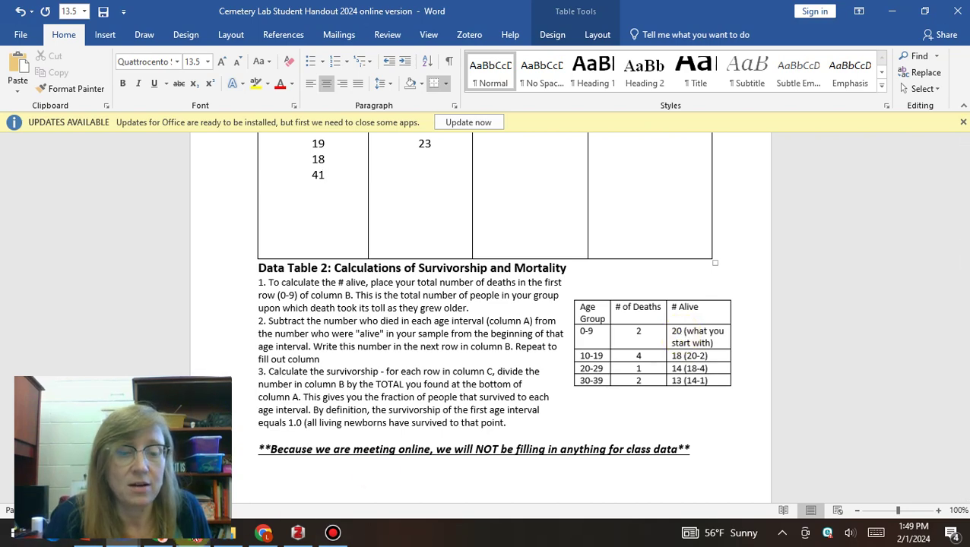
Step: Switch to Chrome and make a copy of the Cemetery data template linked as Cemetery graph paper on the Google sheets for lab page
click(263, 533)
click(308, 263)
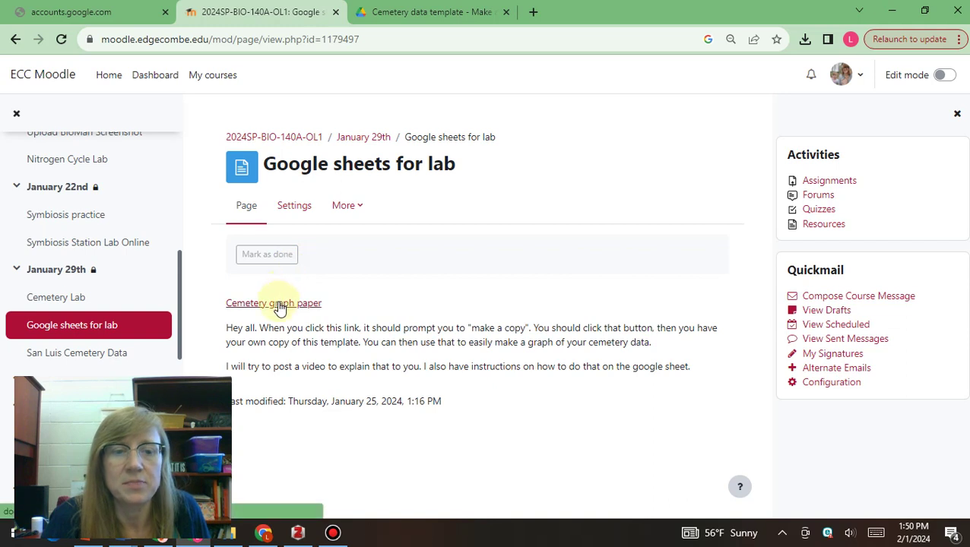
click(407, 23)
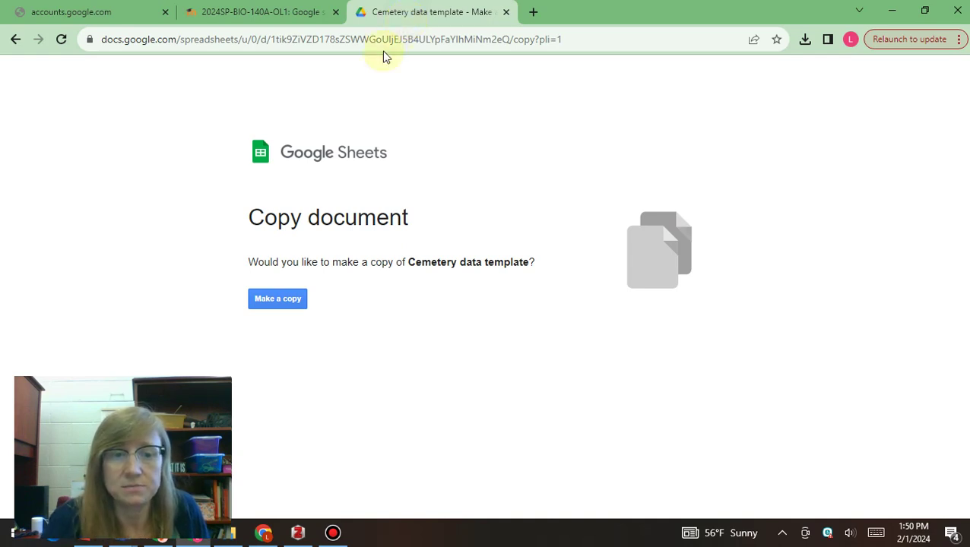
click(291, 304)
click(291, 304)
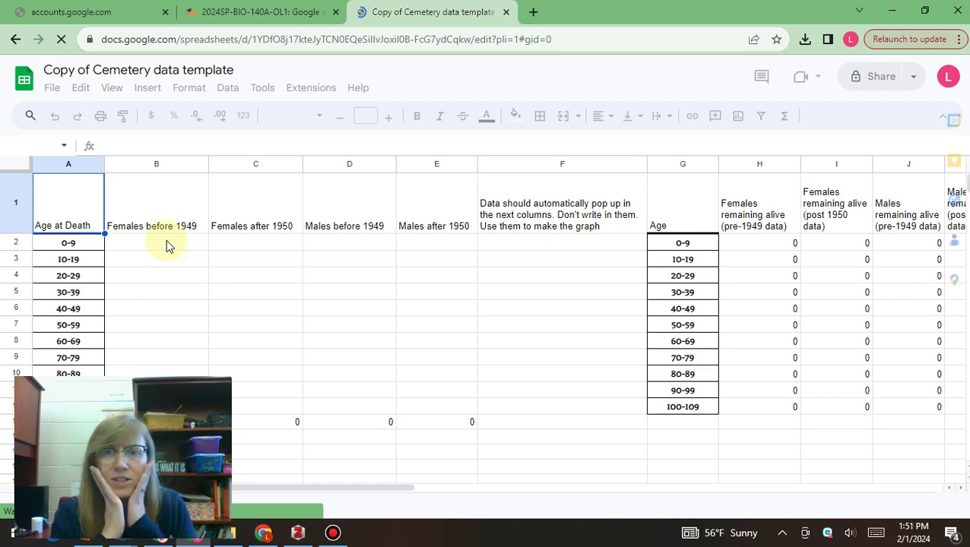
Step: In the copied template, enter 2 under Females before 1949 for the 0-9 age group
click(167, 246)
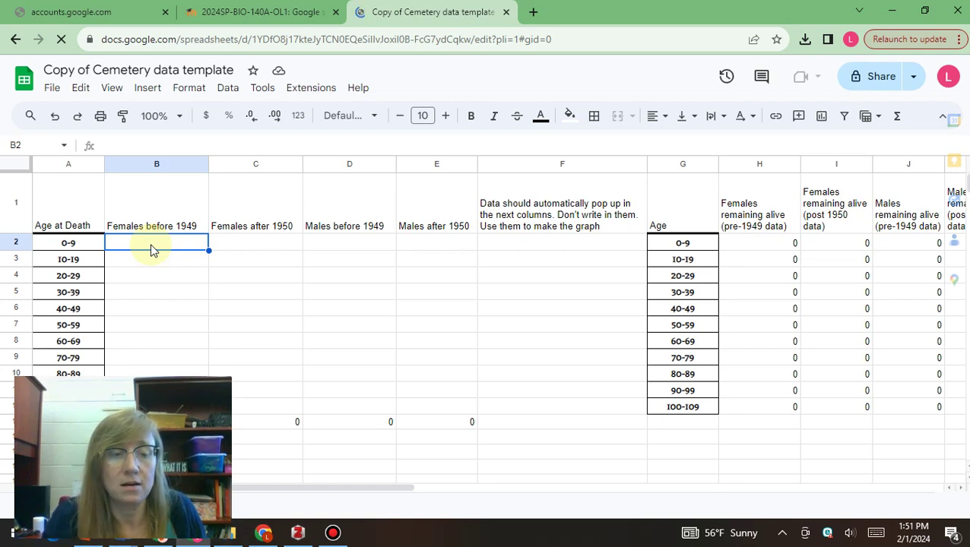
text(2)
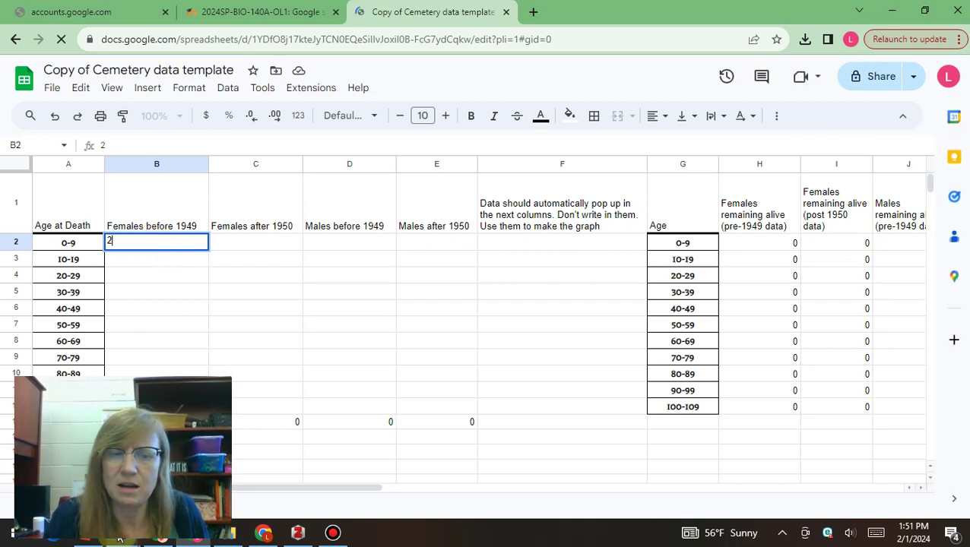
Step: Switch to the Word handout and add the ages 5, 41, 12, 16 and 15 on separate lines under Females, ages at death (before 1949)
mouse_move(120, 538)
click(266, 468)
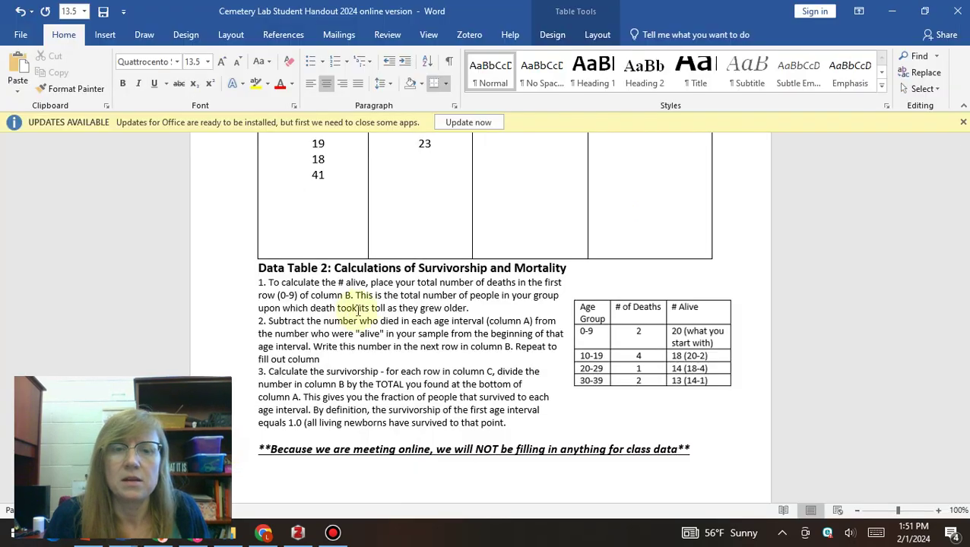
scroll(367, 302, down, 3)
scroll(365, 300, up, 7)
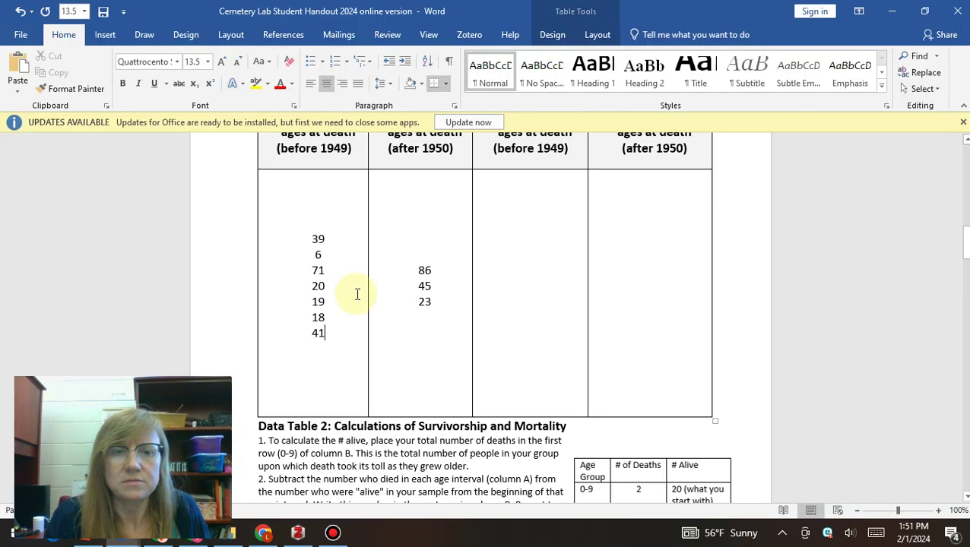
key(Return)
text(5)
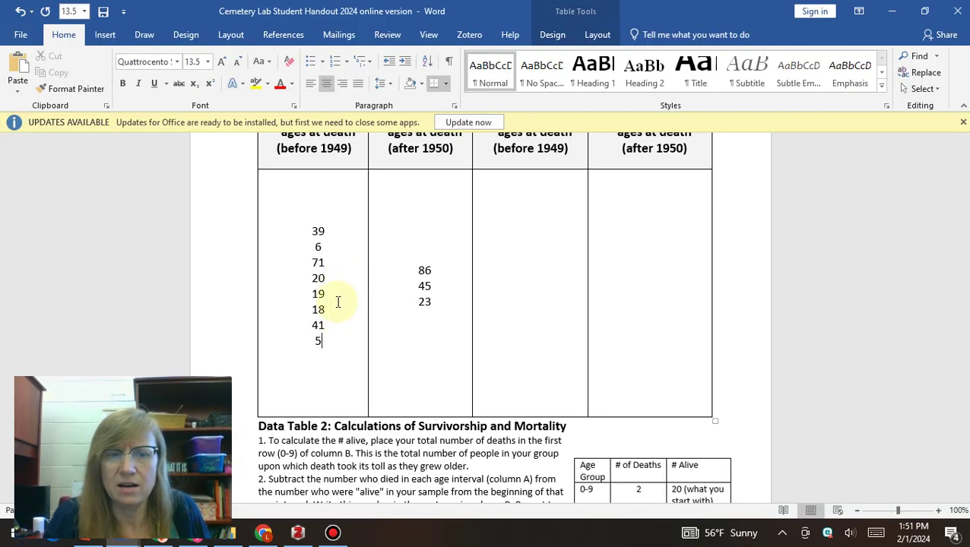
key(Return)
text(41)
key(Return)
text(12)
key(Return)
text(16)
key(Return)
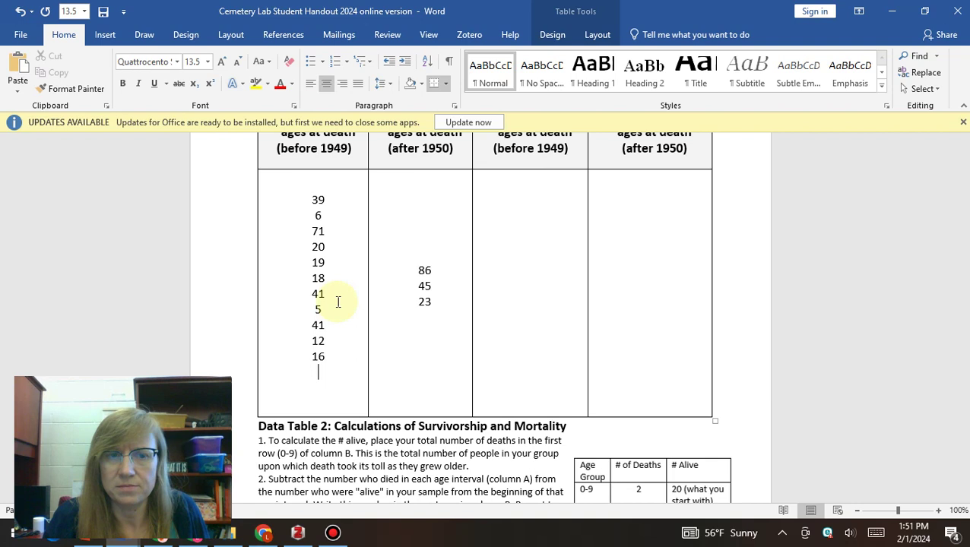
text(15)
key(Return)
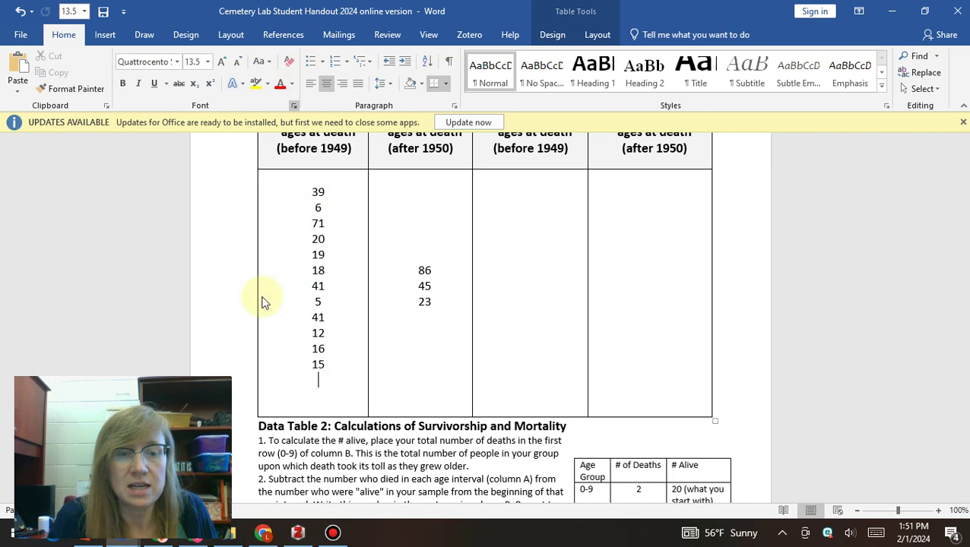
Step: Back in the Google Sheets template, tally the handout's 10-19 ages and enter 5 under Females before 1949 for that group
click(182, 533)
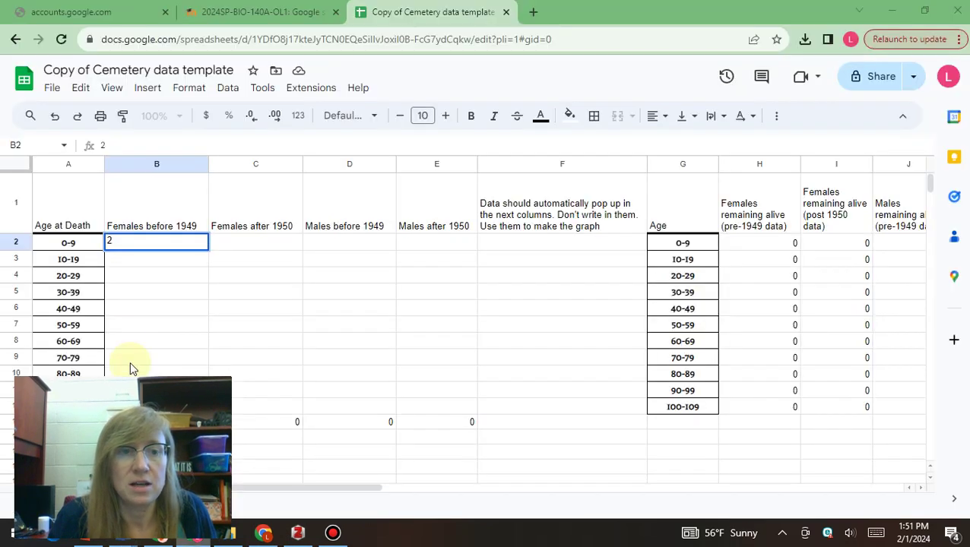
click(124, 261)
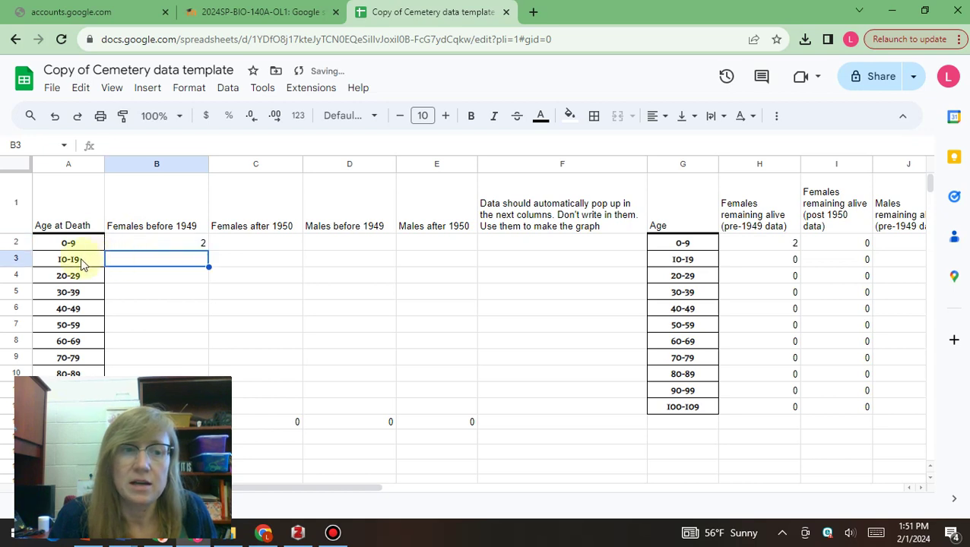
mouse_move(192, 545)
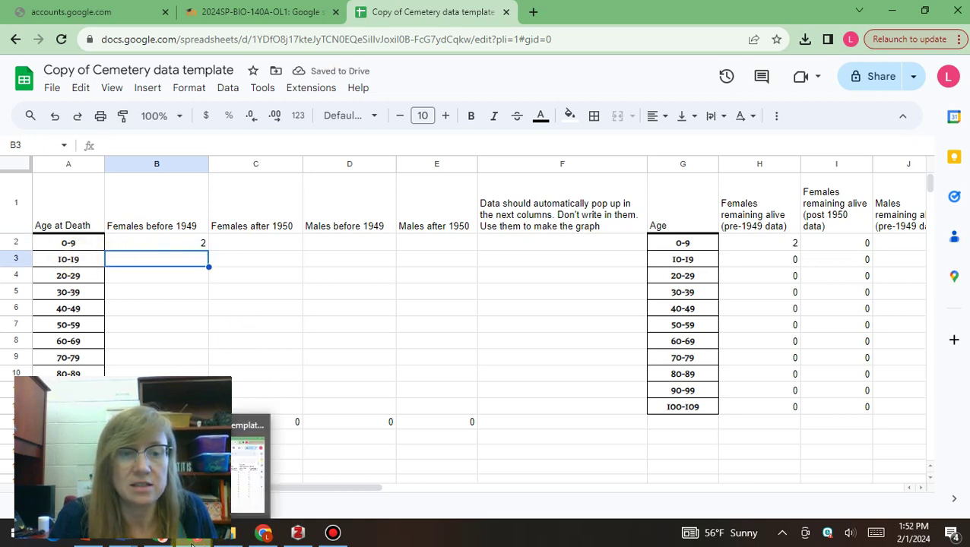
mouse_move(266, 467)
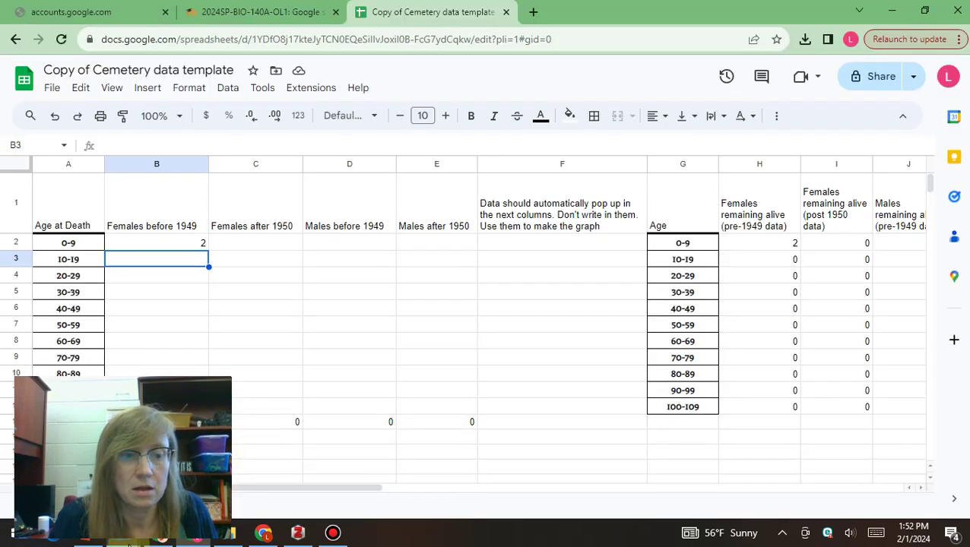
mouse_move(127, 542)
click(266, 475)
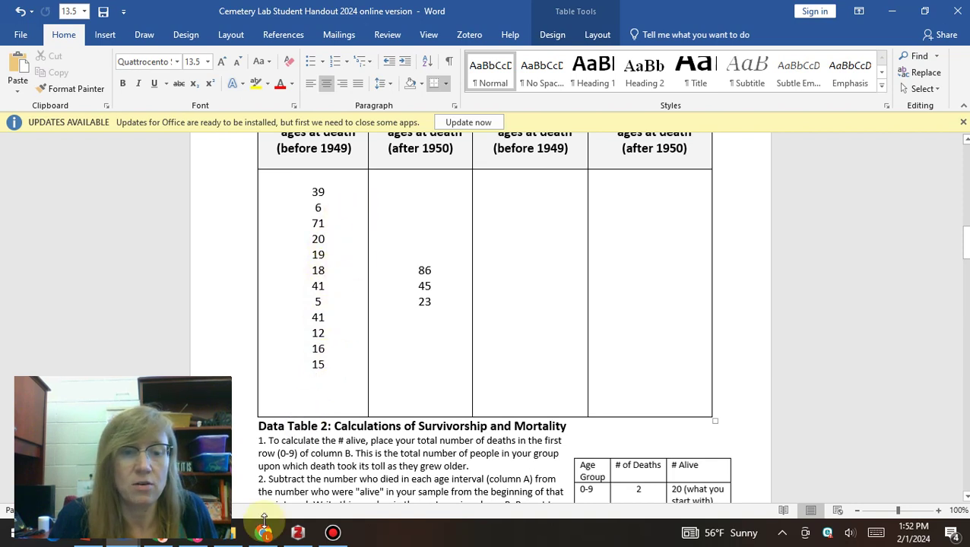
click(190, 541)
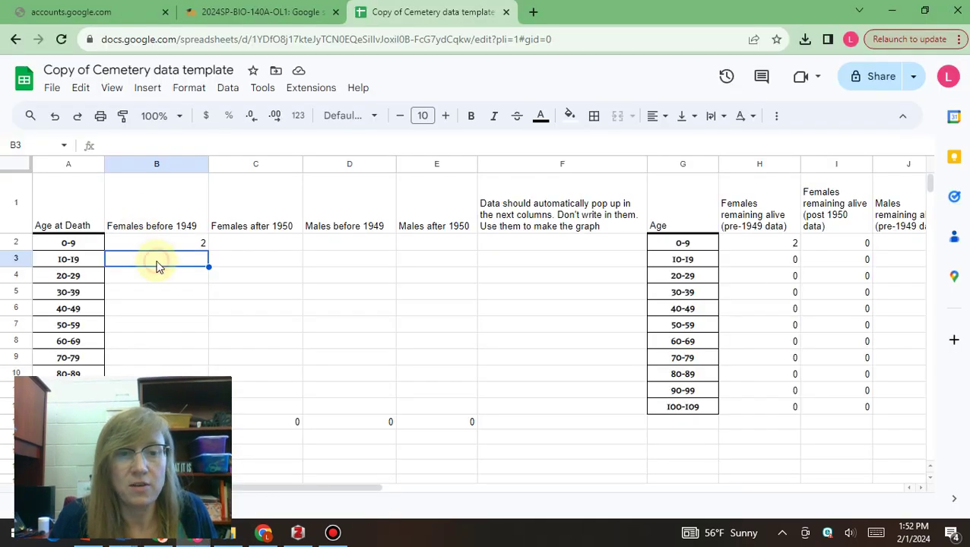
text(5)
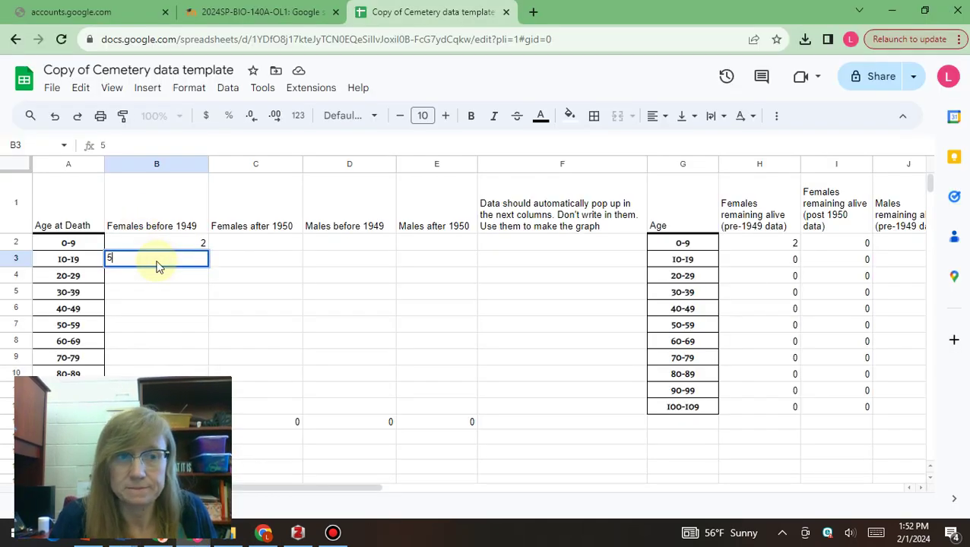
key(Return)
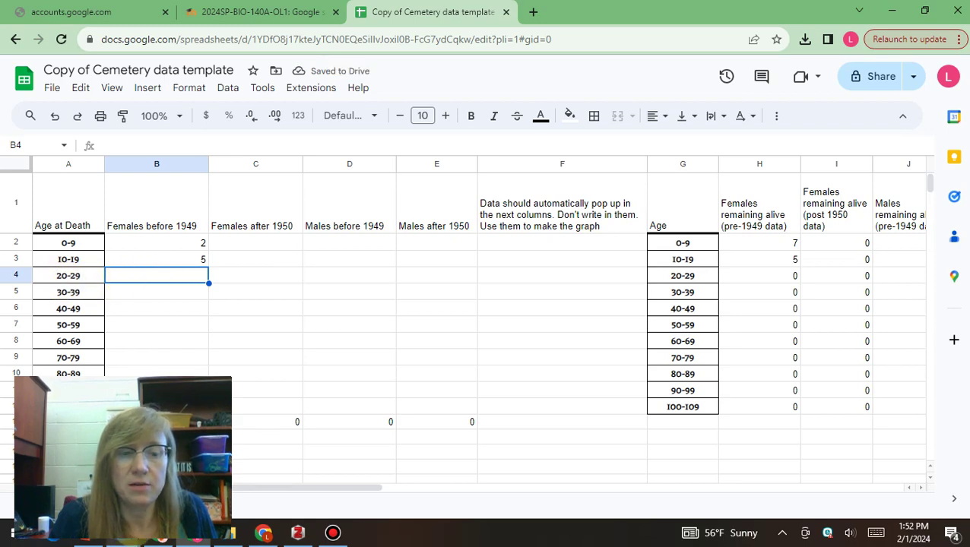
Step: Check the Word handout for deaths at ages 20-29 and enter 1 for that group under Females before 1949 in the sheet
mouse_move(198, 532)
click(235, 473)
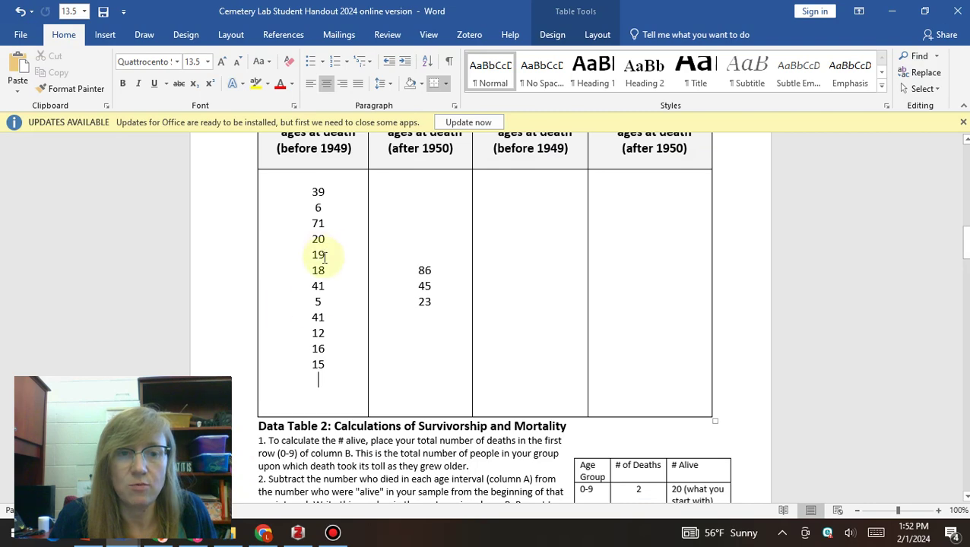
click(200, 537)
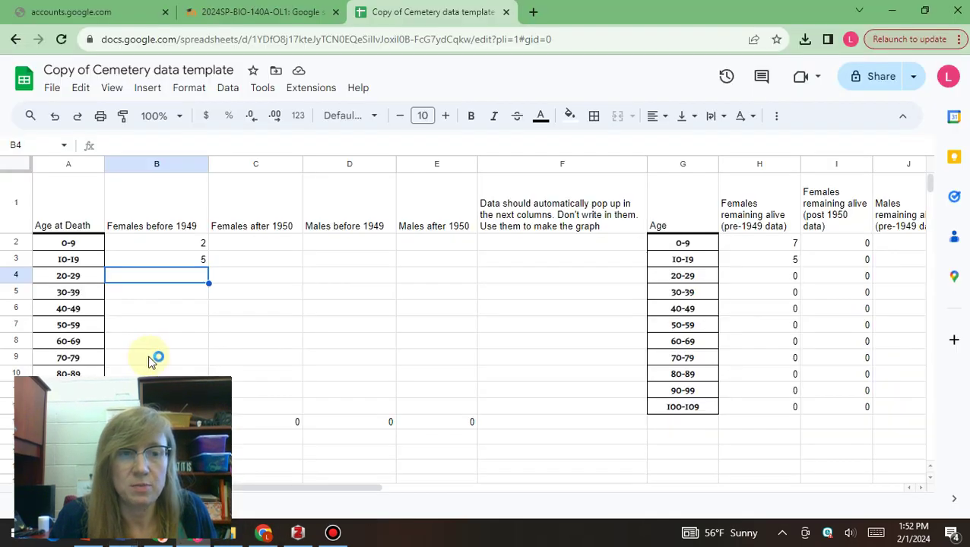
click(206, 271)
text(1)
key(Return)
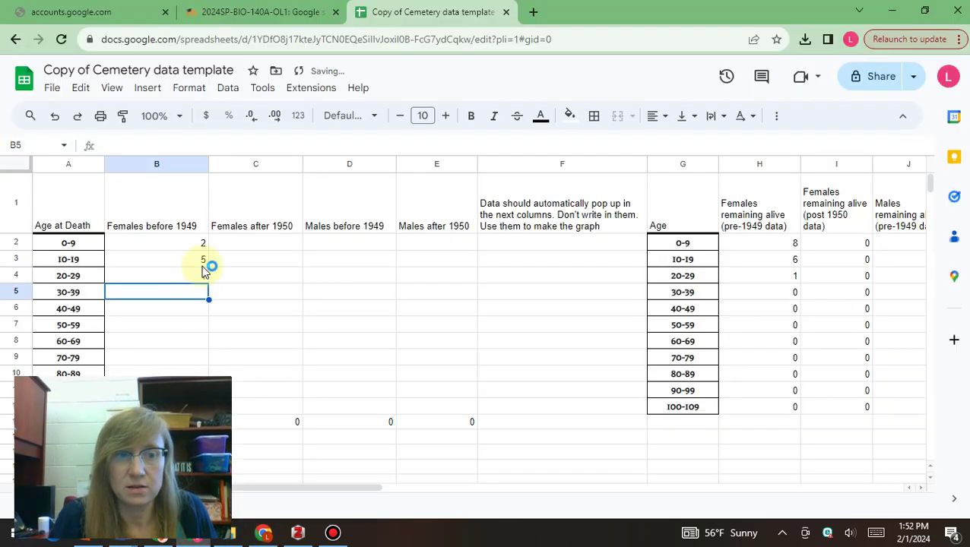
Step: Check the Word handout for deaths at ages 30-39 and enter 1 for that group under Females before 1949 in the sheet
mouse_move(149, 540)
click(255, 460)
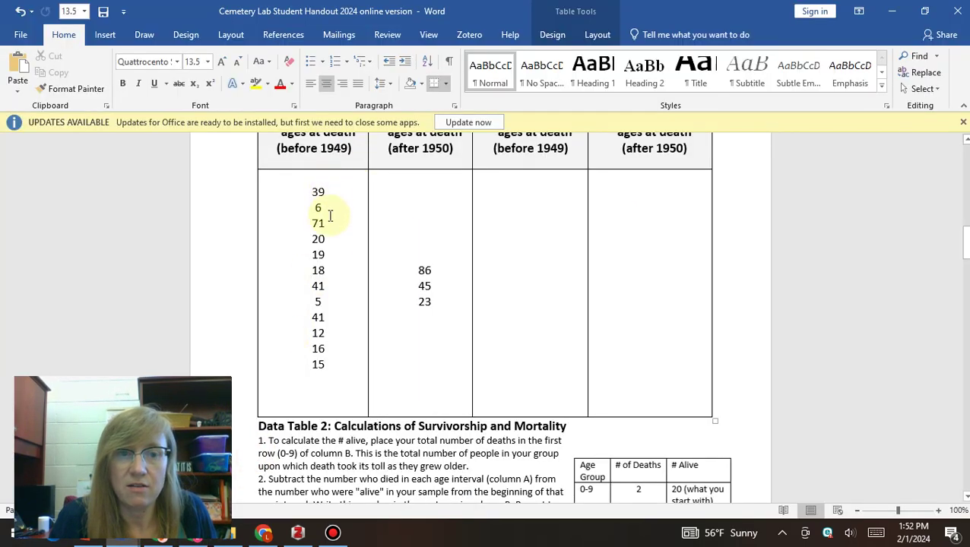
click(181, 540)
text(1)
key(Return)
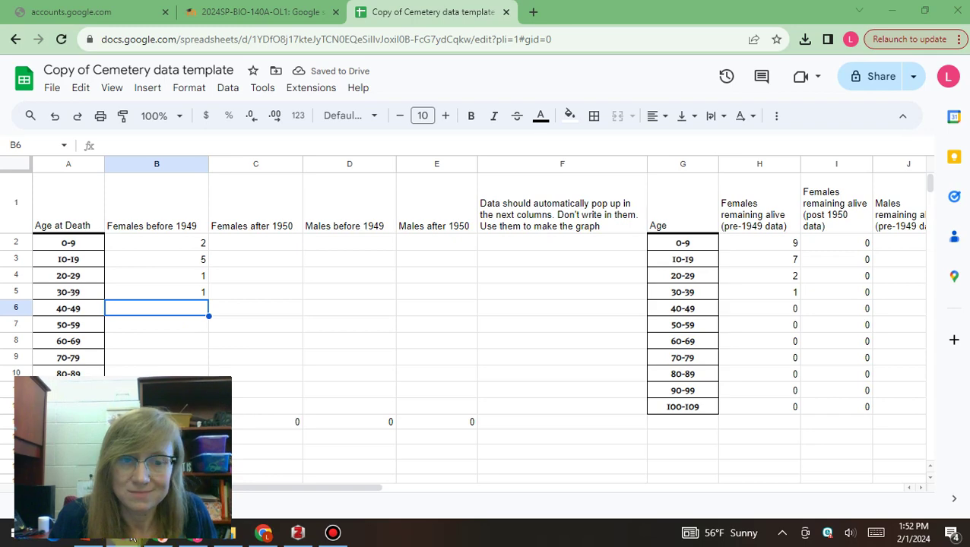
Step: Check the Word handout for deaths at ages 40-49 and enter 2 for that group under Females before 1949 in the sheet
mouse_move(119, 540)
click(279, 465)
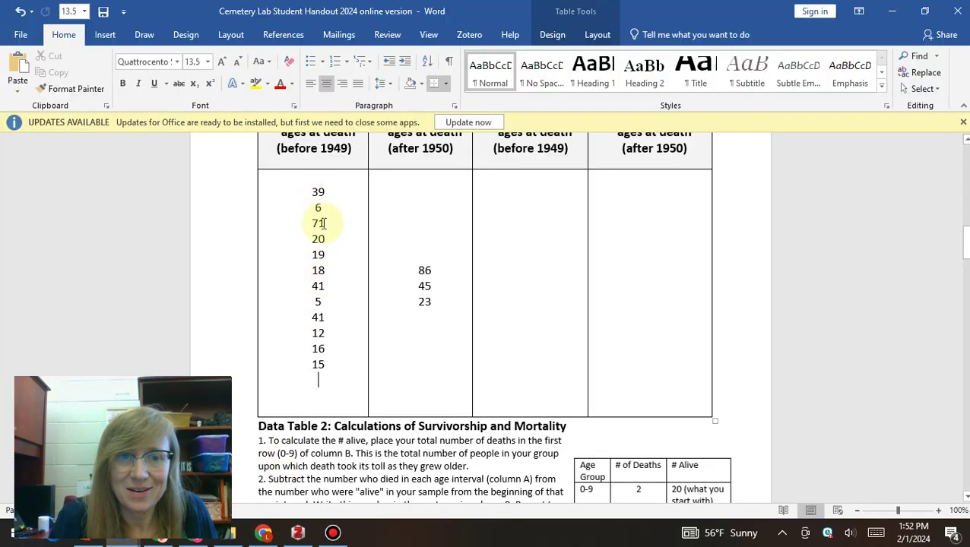
click(317, 378)
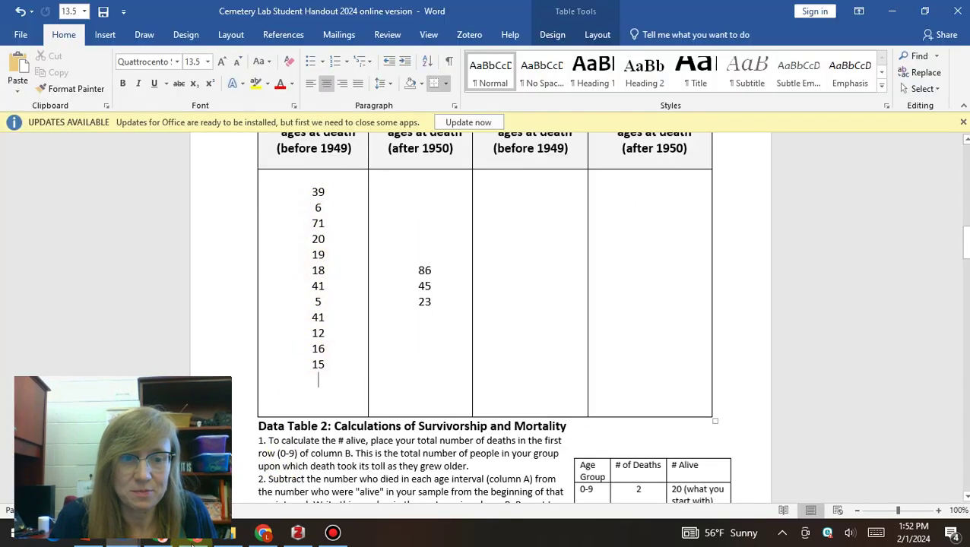
click(188, 539)
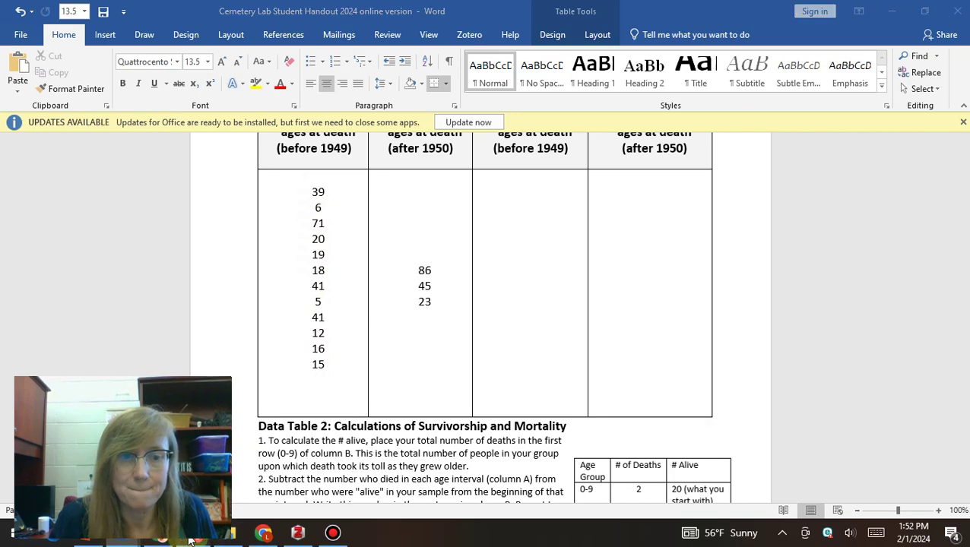
text(2)
key(Return)
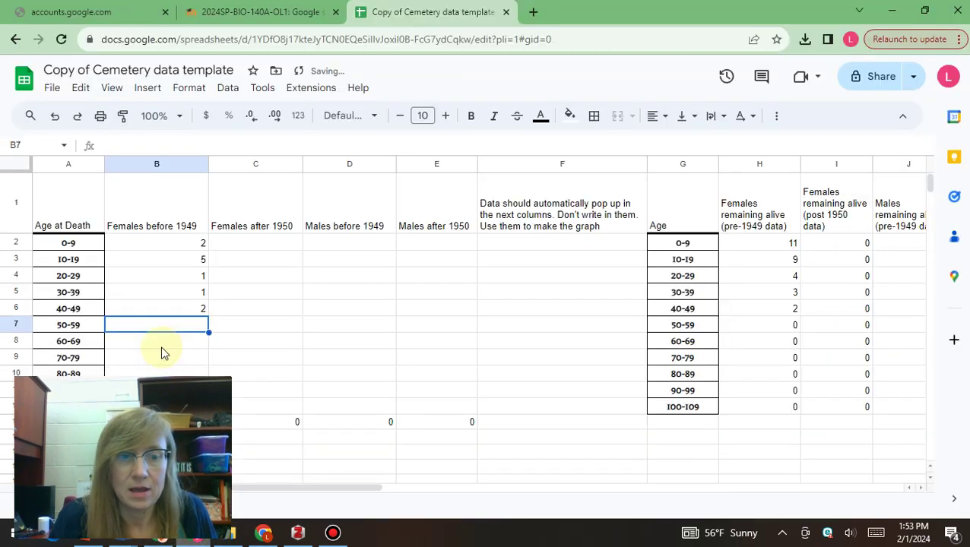
Step: Check the Word handout for deaths at ages 50-79, and enter 0 for 50-59, 0 for 60-69 and 1 for 70-79 under Females before 1949
click(129, 540)
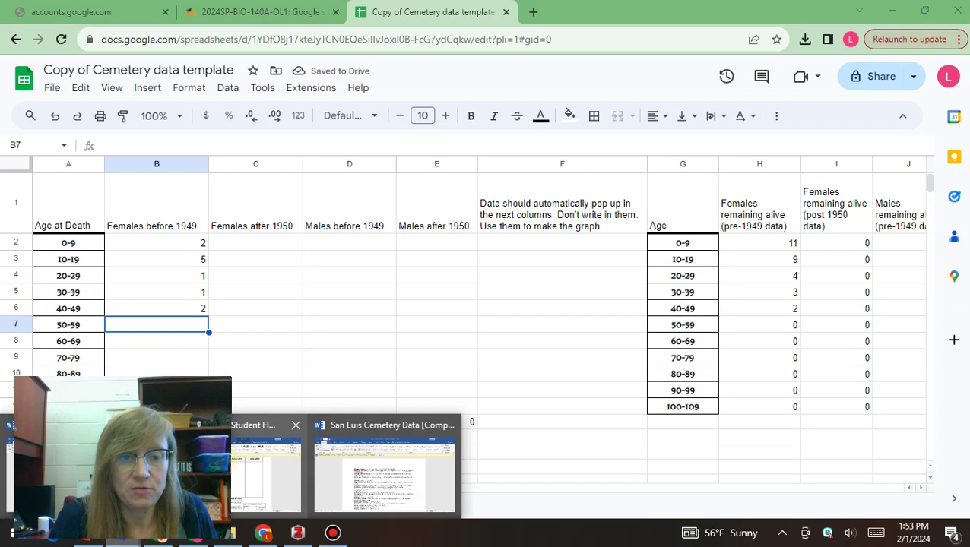
click(266, 471)
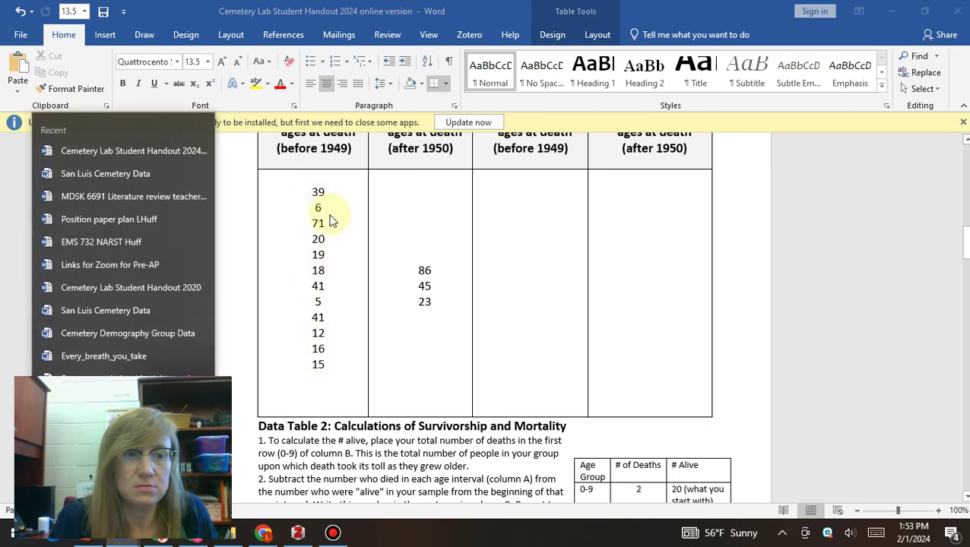
key(Escape)
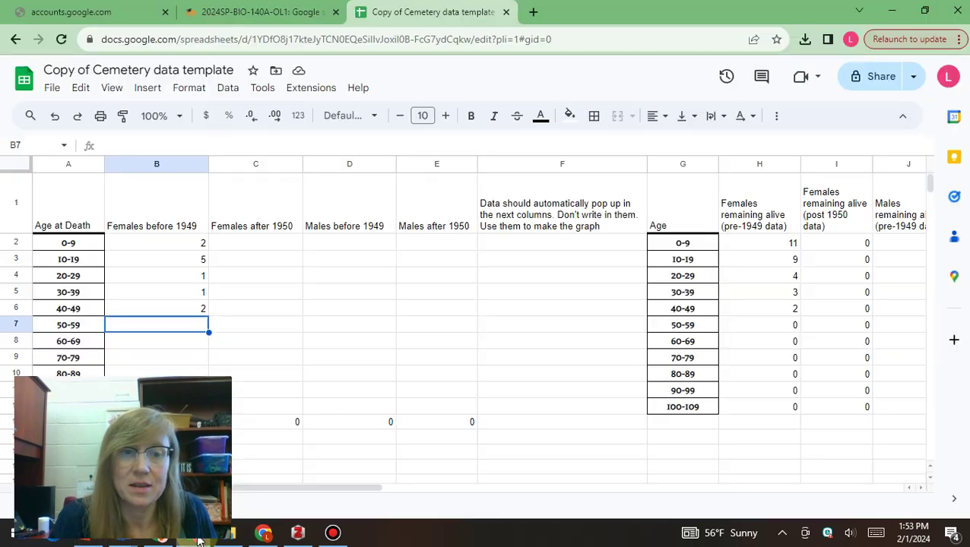
click(200, 538)
text(0)
key(Return)
text(0)
key(Return)
text(1)
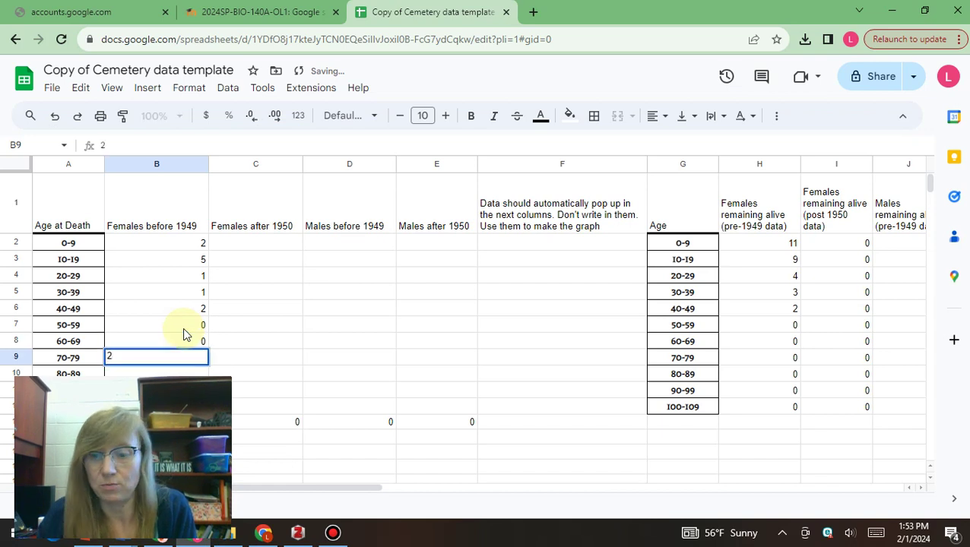
key(Return)
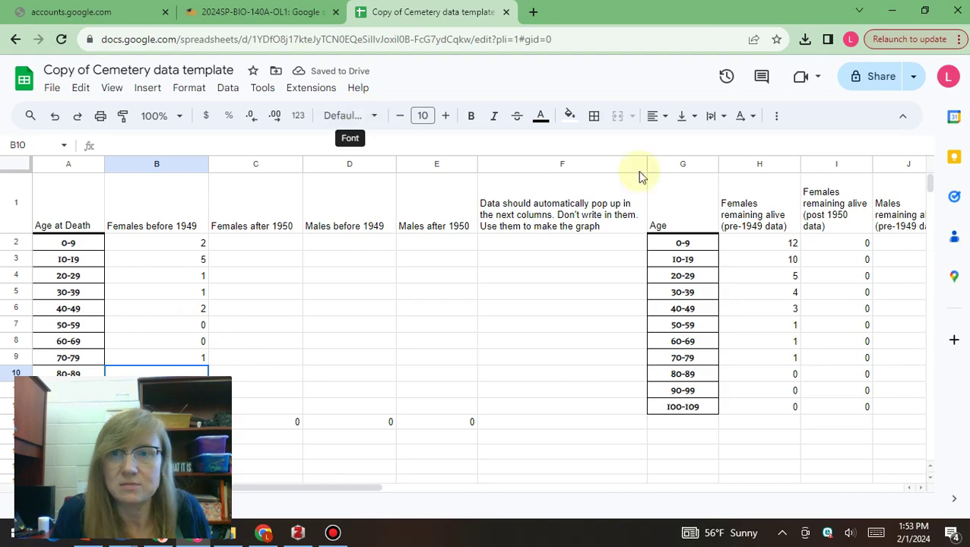
Step: Enter 0 for ages 80-89, 90-99 and 100-109 under Females before 1949 and review the column's total
click(924, 9)
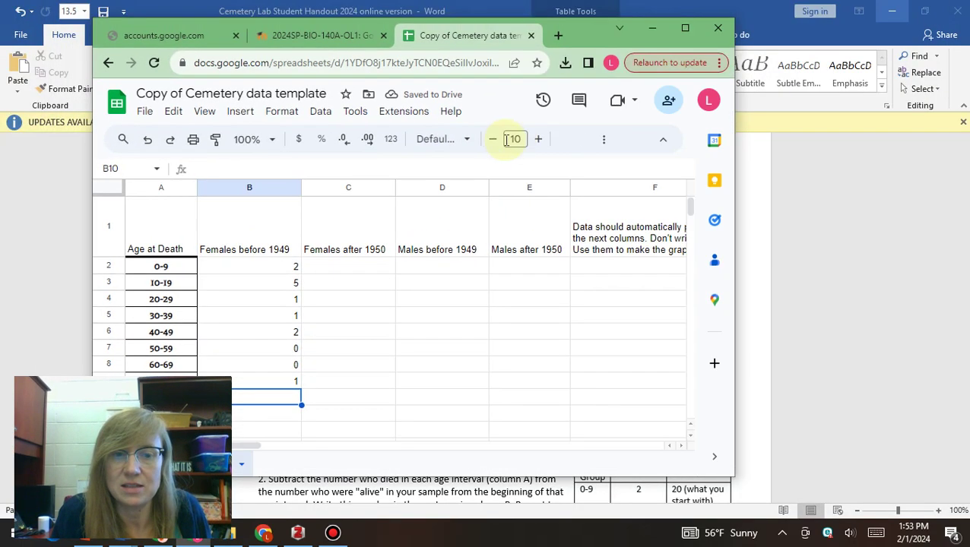
drag(587, 25, 690, 23)
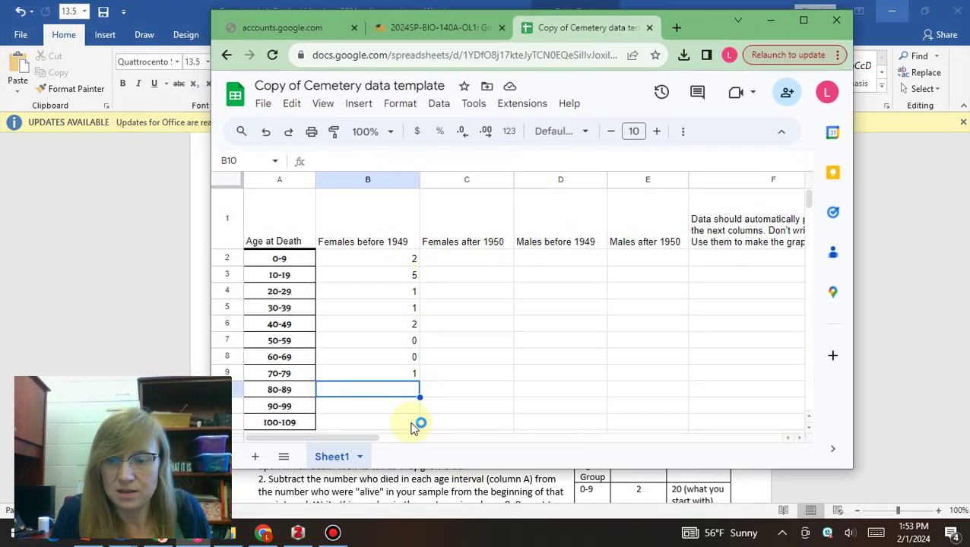
text(0)
key(Return)
text(0)
key(Return)
text(0)
key(Return)
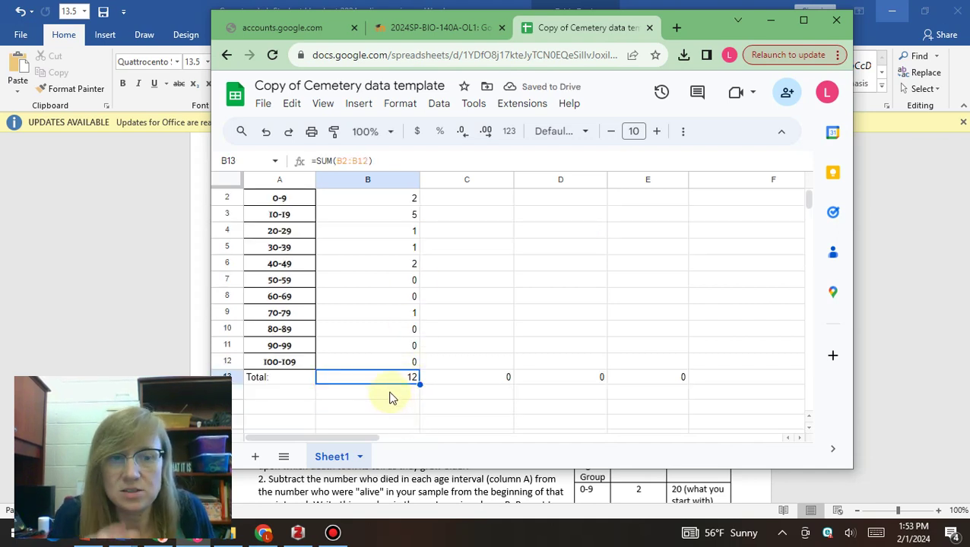
scroll(400, 311, down, 1)
scroll(401, 313, up, 2)
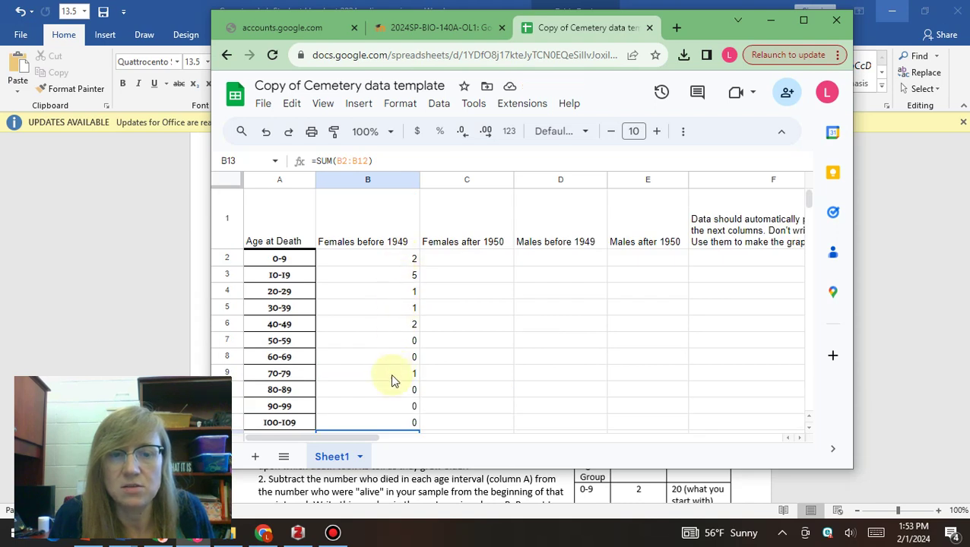
scroll(390, 373, down, 1)
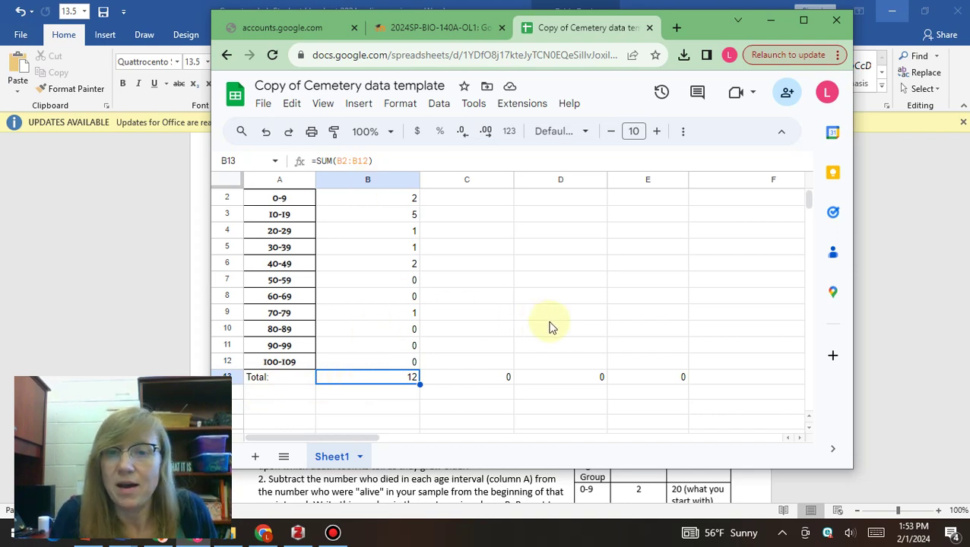
scroll(551, 327, up, 1)
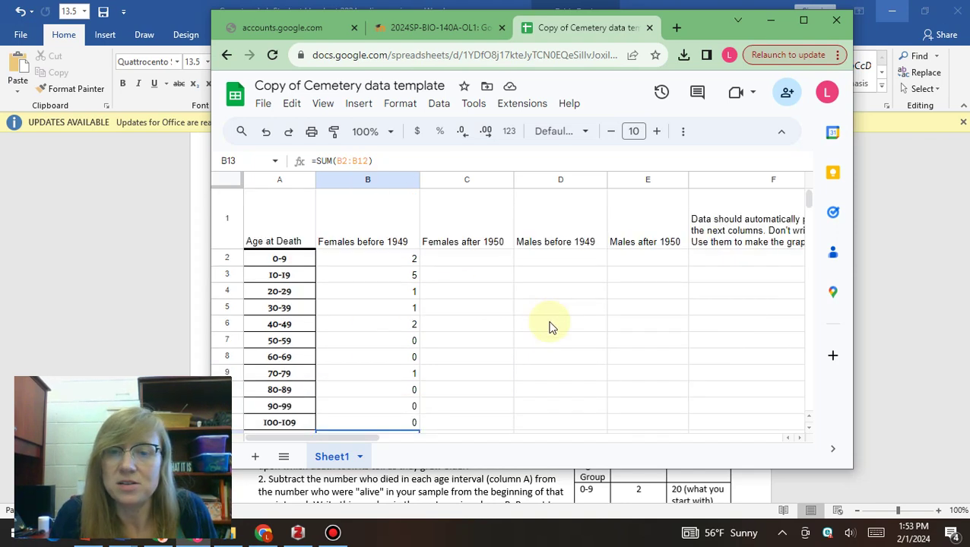
click(805, 19)
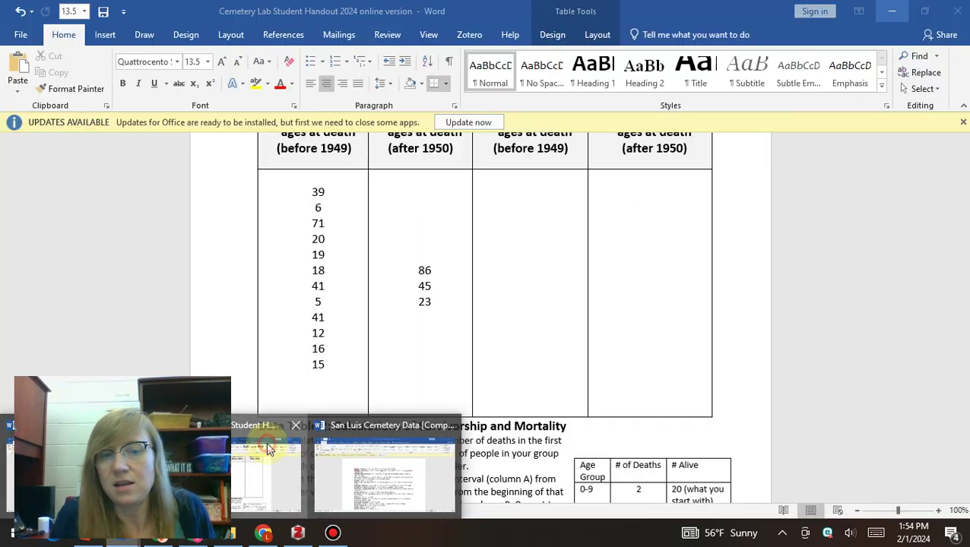
Step: In the Word handout's Females Who Died Before 1949 table, enter Column A group data of 2 for ages 0-9 and 5 for 10-19
click(266, 443)
scroll(414, 307, up, 3)
scroll(415, 311, down, 6)
scroll(414, 310, down, 12)
scroll(413, 308, up, 2)
scroll(413, 308, up, 1)
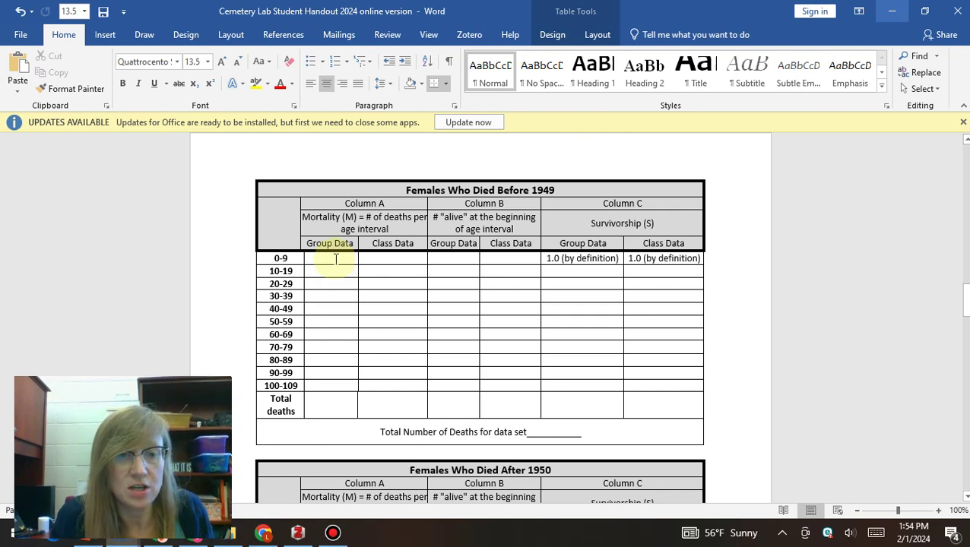
click(336, 259)
text(2)
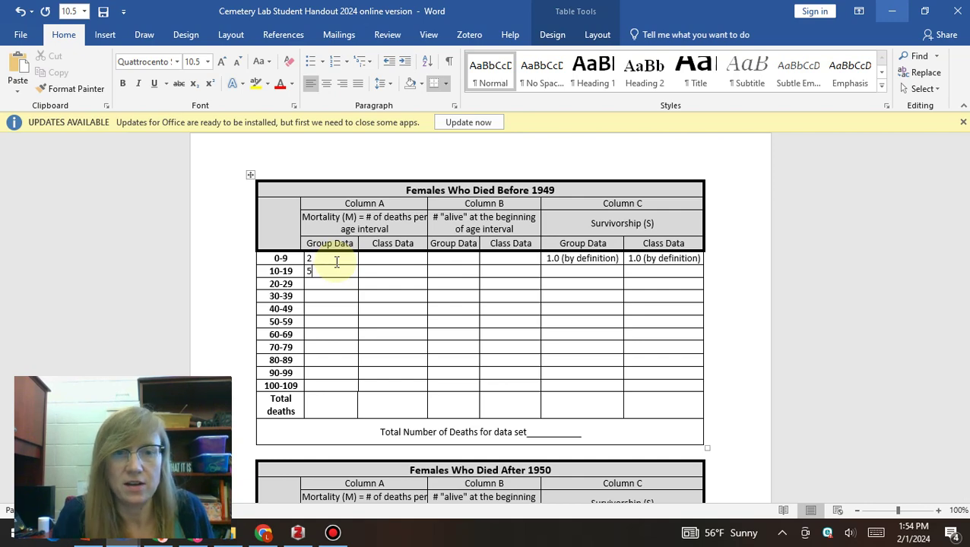
text(5)
Step: Compare the handout's listed ages and mortality table with the age-group tallies and remaining-alive columns in the Google Sheets template
scroll(336, 260, down, 2)
scroll(336, 261, up, 15)
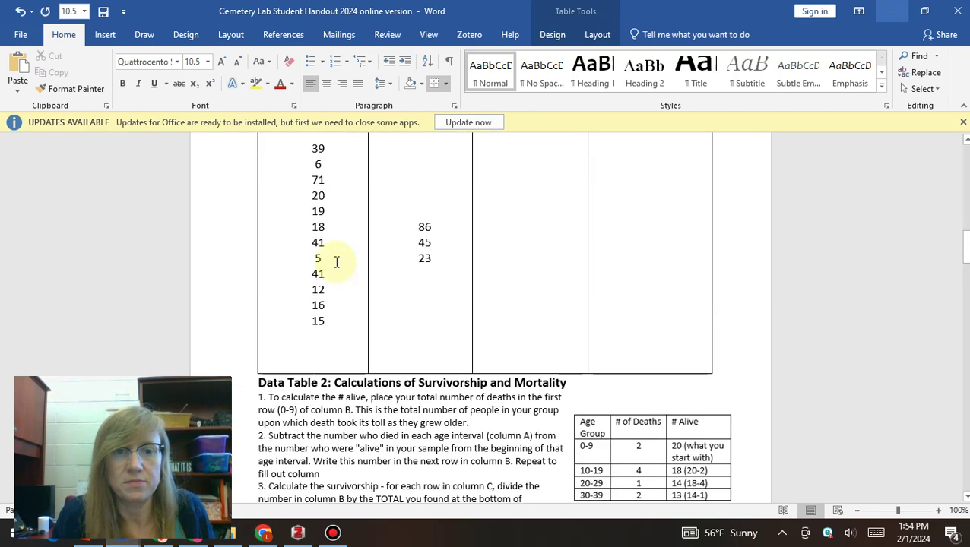
scroll(337, 262, up, 1)
scroll(336, 262, up, 2)
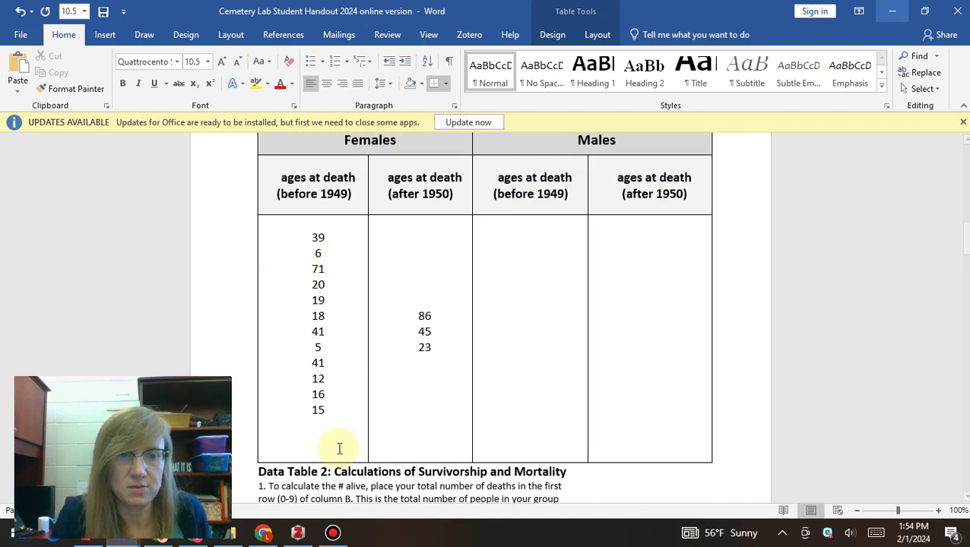
scroll(305, 451, down, 15)
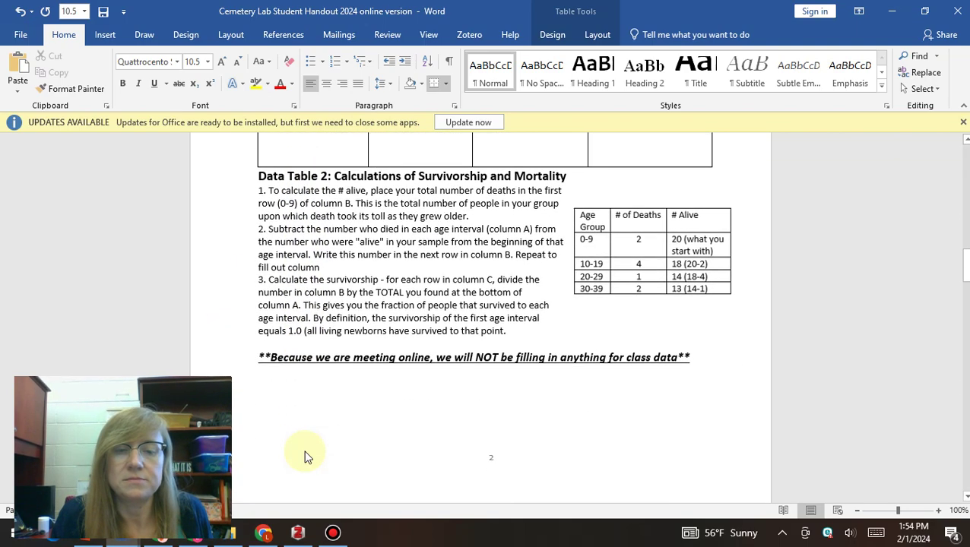
scroll(306, 453, up, 3)
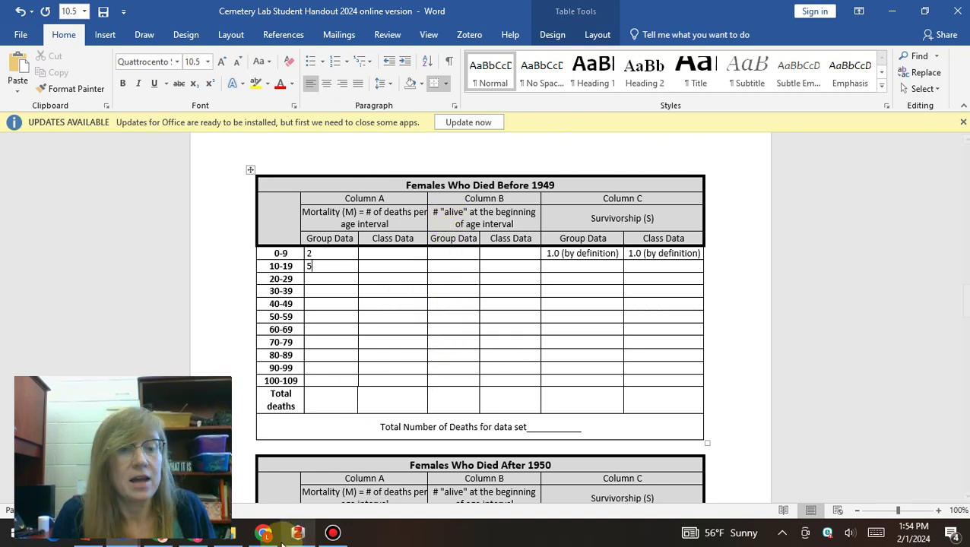
click(160, 536)
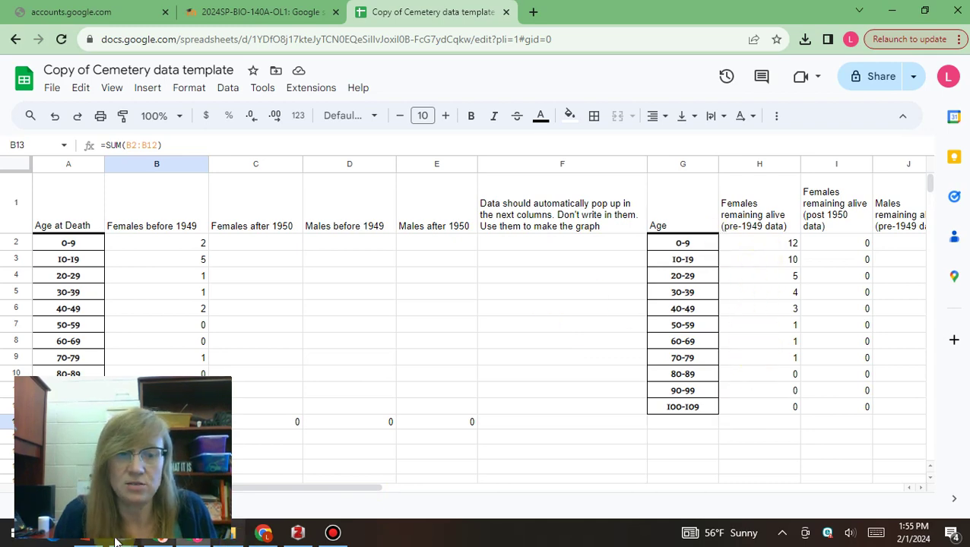
Step: Return to the Word handout and examine the survivorship and mortality calculation instructions and the two female data tables
mouse_move(228, 533)
click(266, 467)
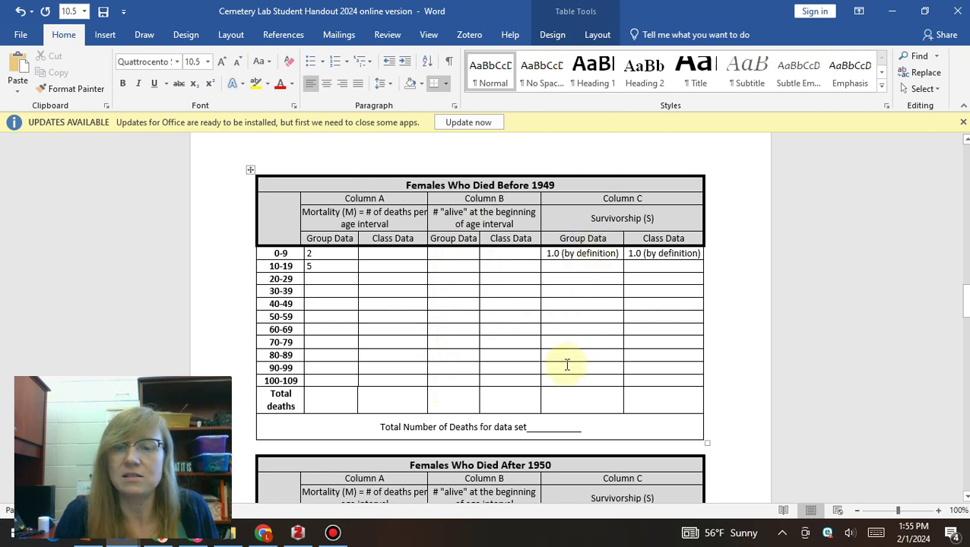
scroll(569, 325, down, 4)
scroll(573, 326, down, 10)
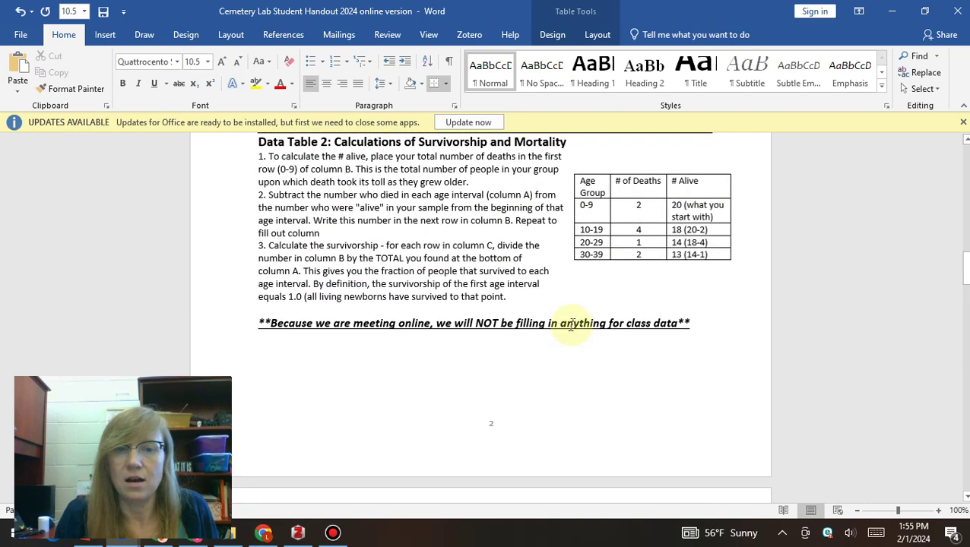
scroll(570, 325, up, 2)
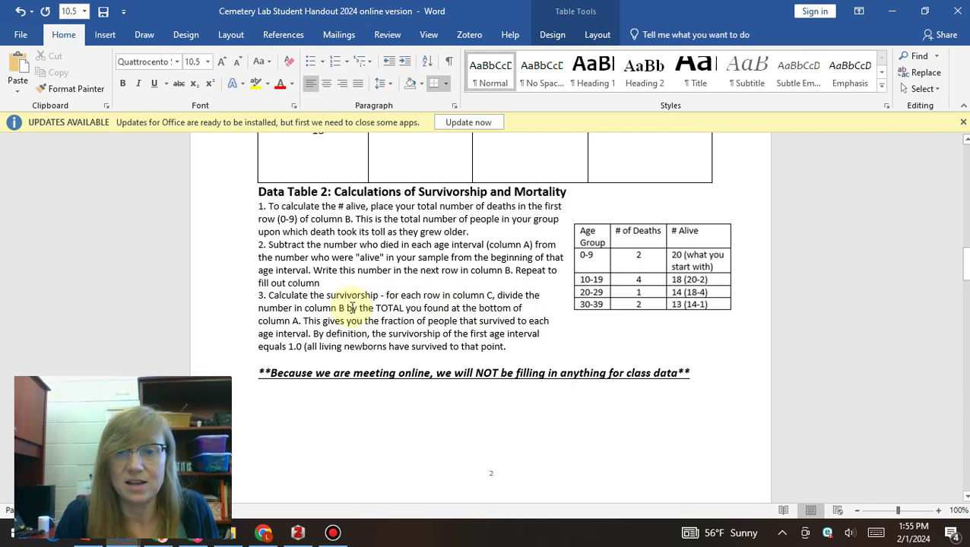
scroll(352, 307, down, 10)
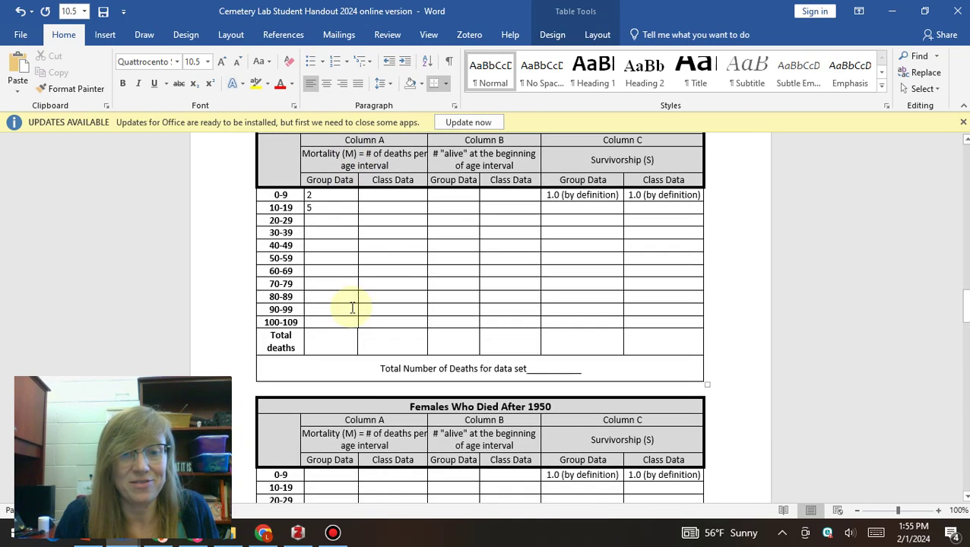
scroll(352, 308, down, 5)
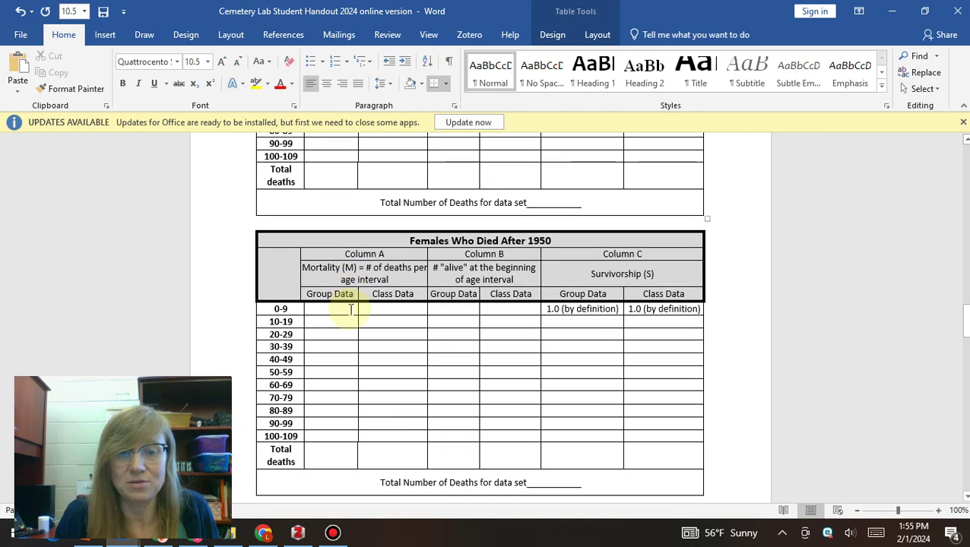
Step: Switch to the Google Sheets template and examine the death tallies, the remaining-alive columns and the instructions for making the graph
click(193, 535)
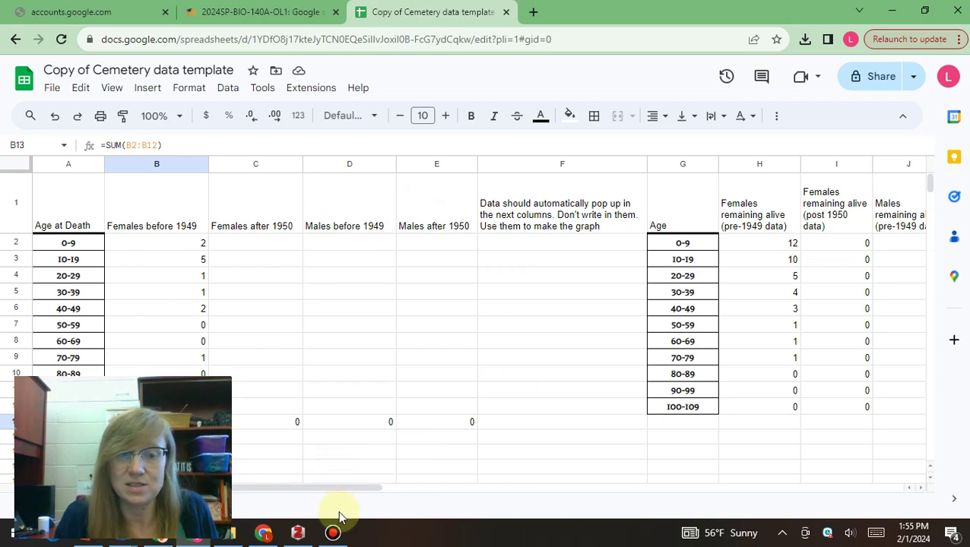
mouse_move(337, 528)
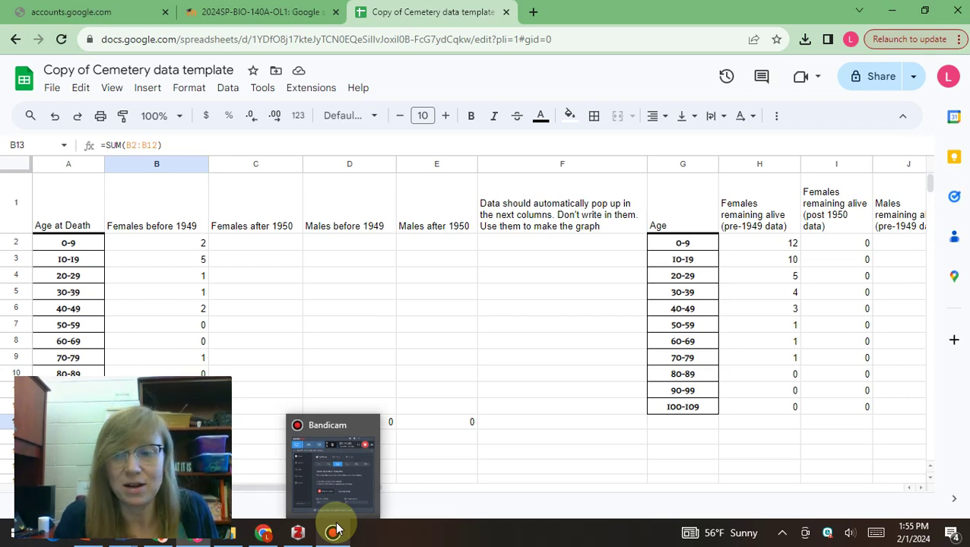
click(337, 528)
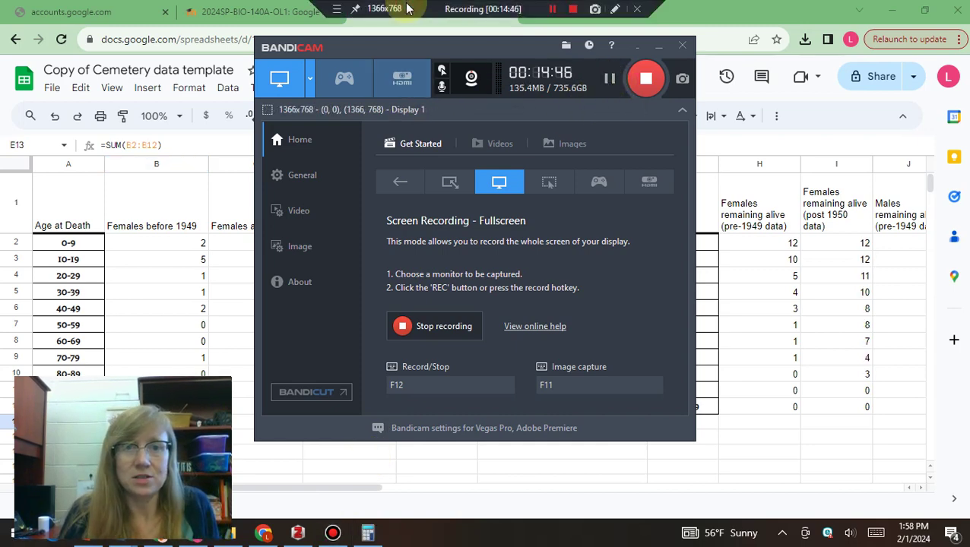
click(756, 345)
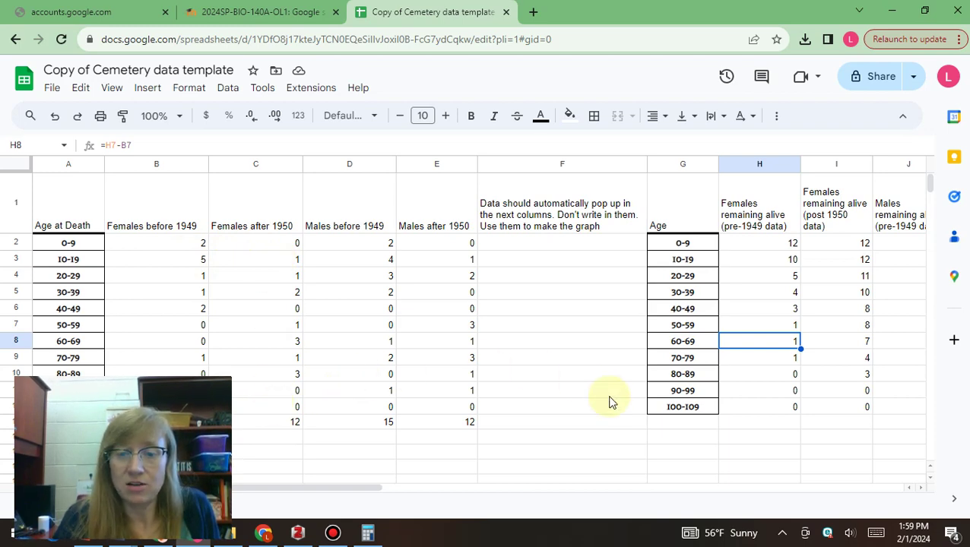
scroll(609, 401, right, 3)
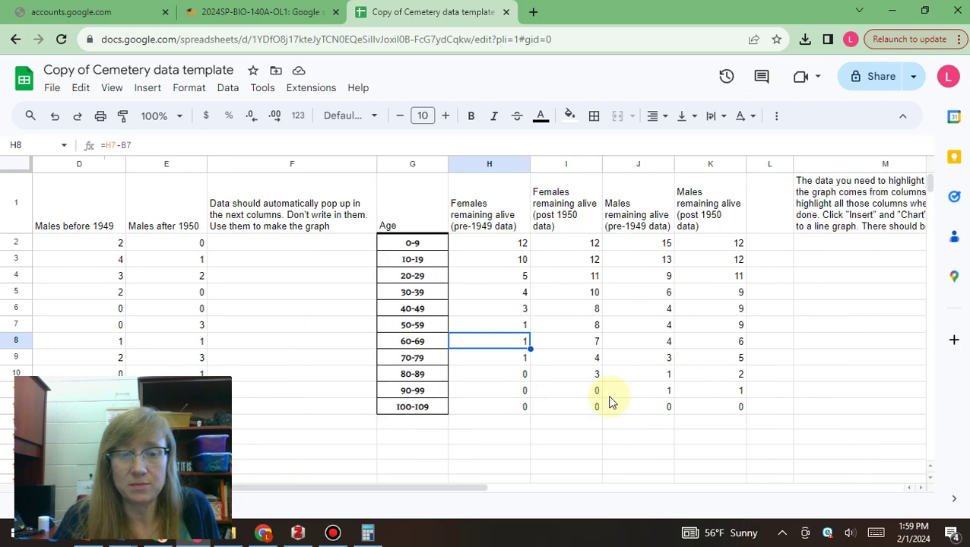
scroll(609, 401, left, 3)
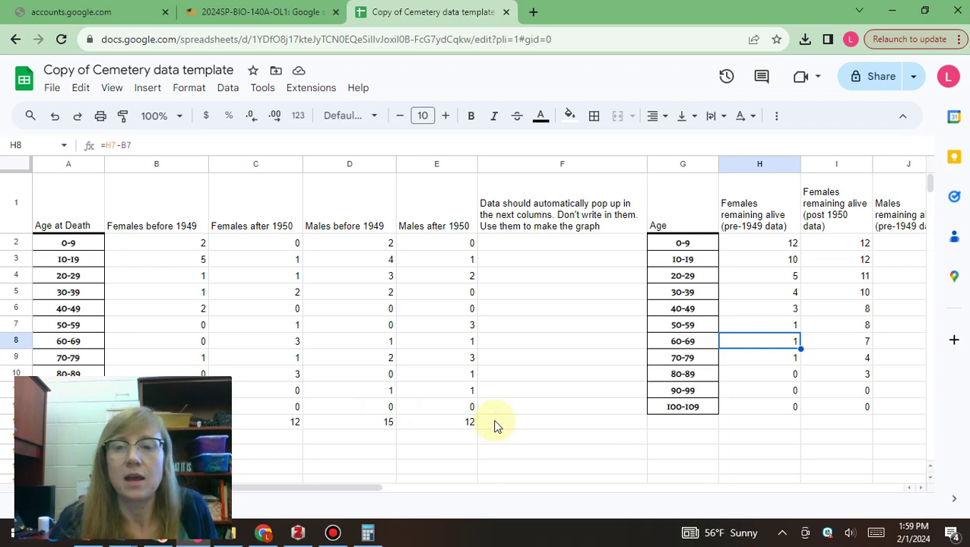
scroll(495, 425, right, 5)
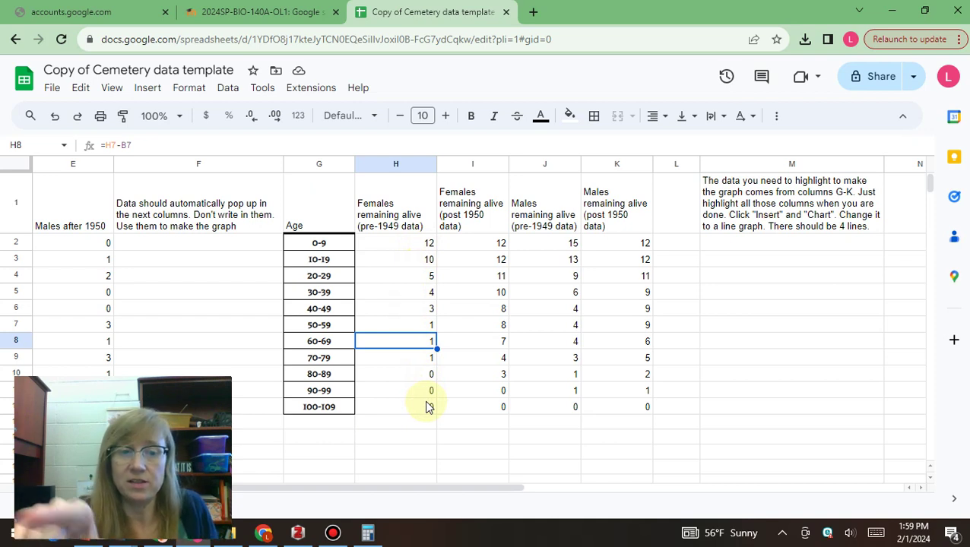
Step: Insert a chart from the range G1:K12, covering the Age column and the four remaining-alive columns with their headers
click(398, 247)
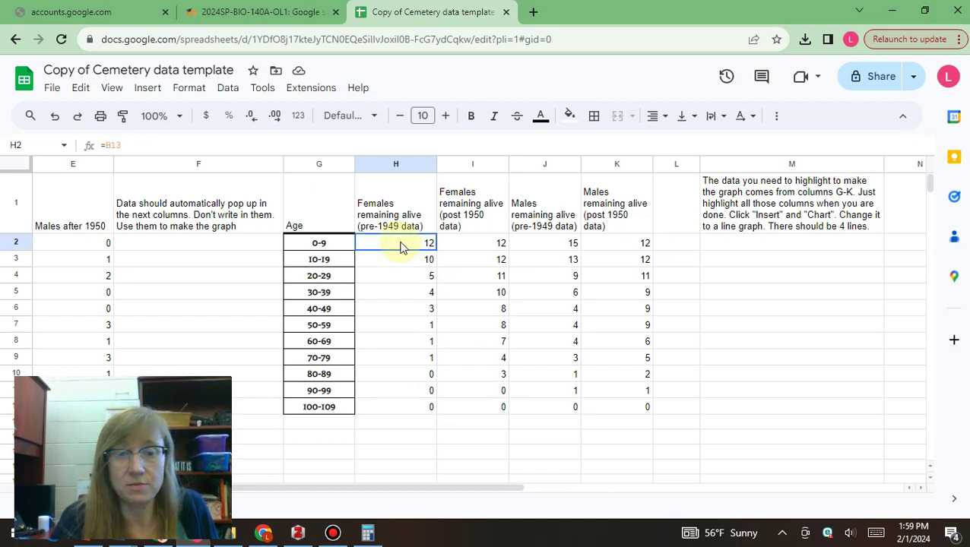
drag(407, 250, 612, 407)
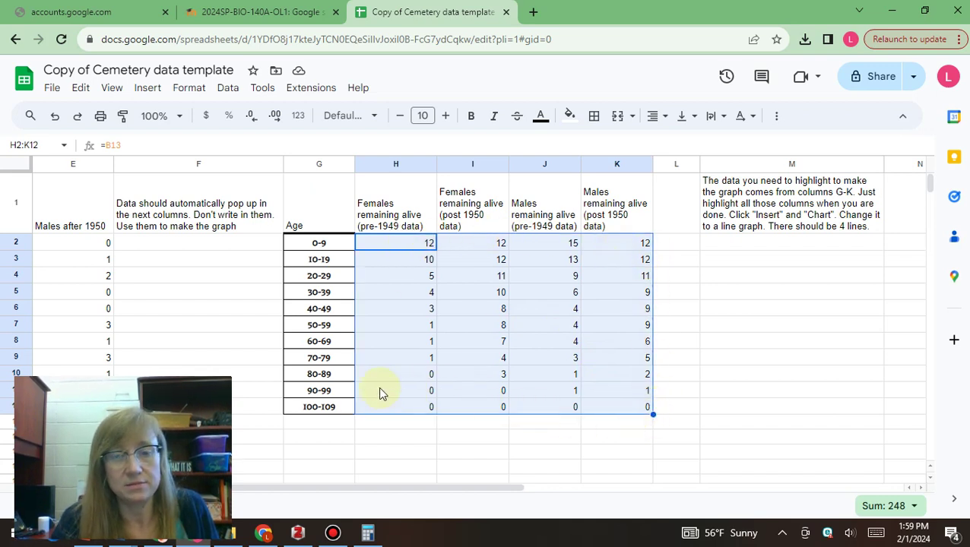
click(323, 211)
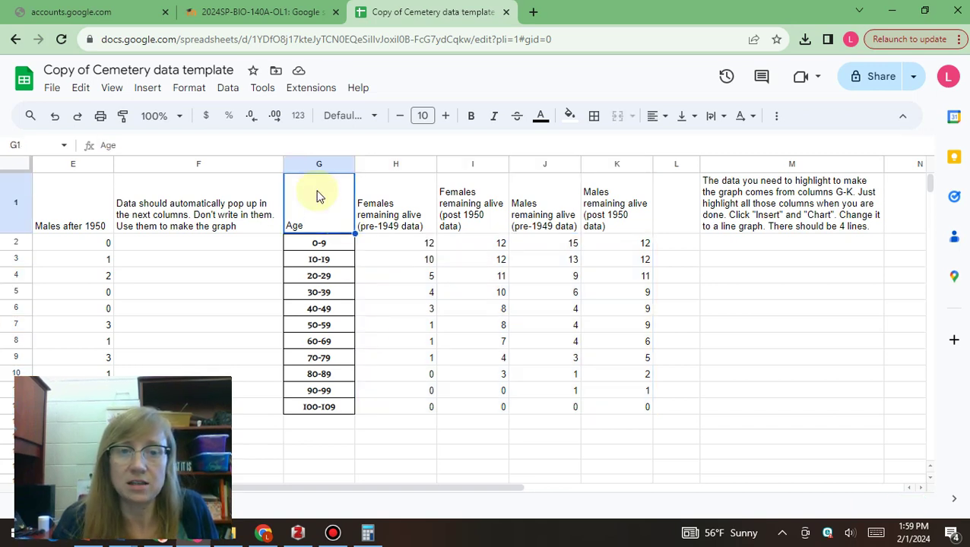
drag(326, 197, 627, 415)
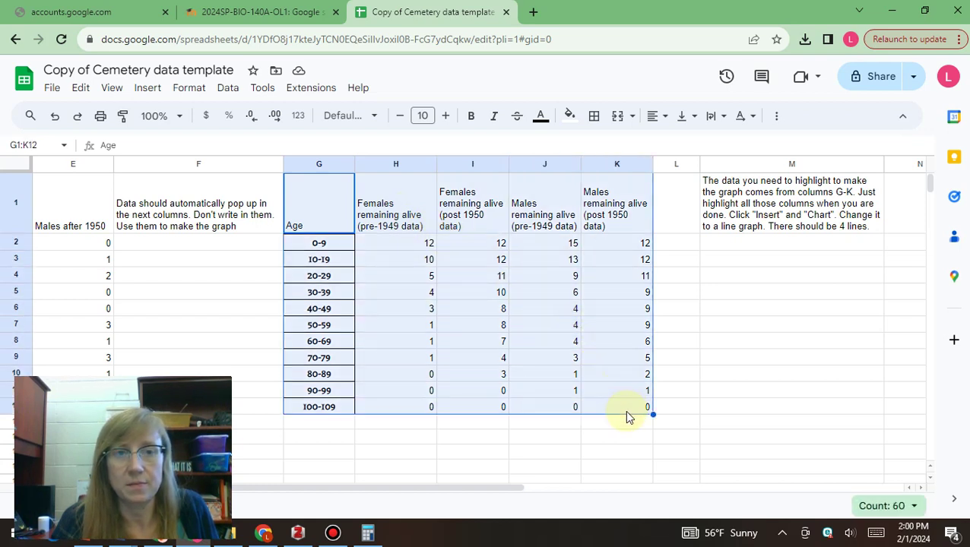
click(149, 89)
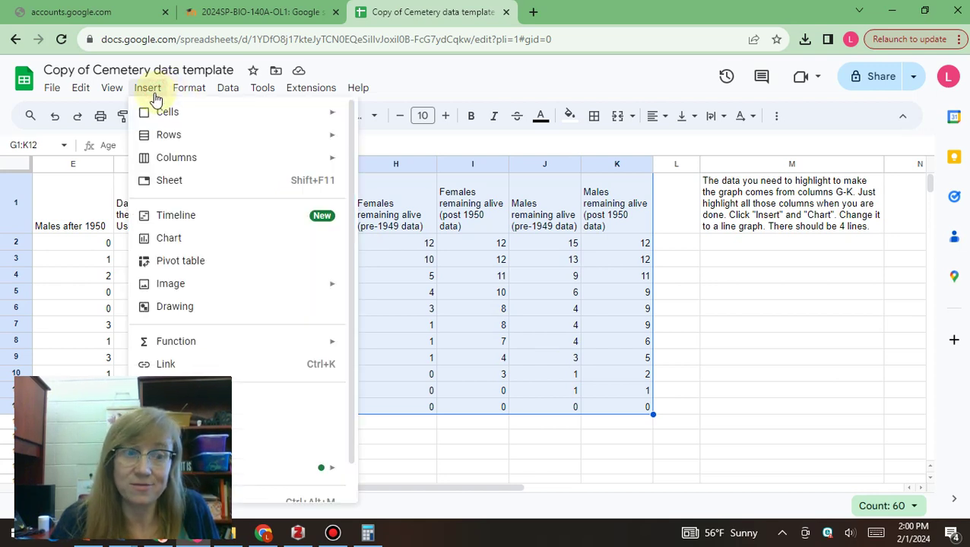
click(164, 239)
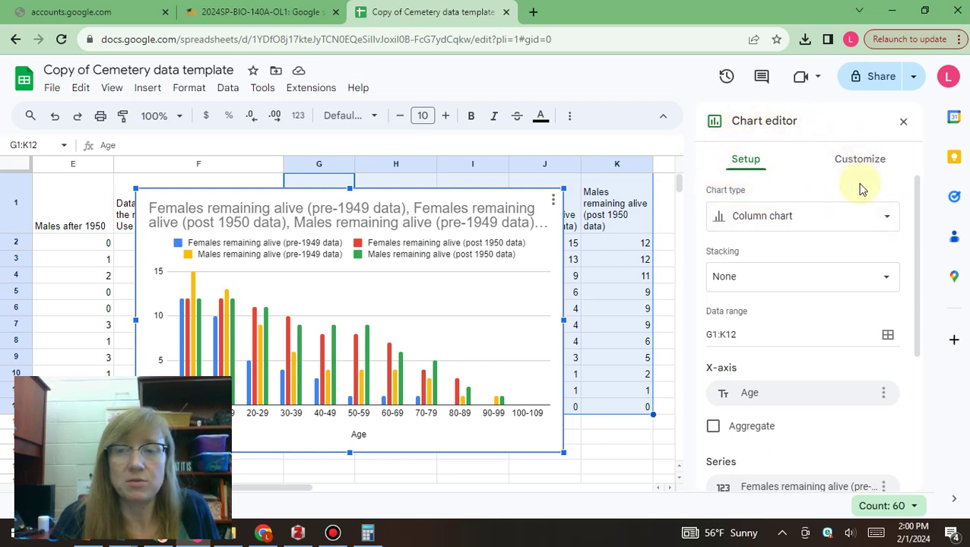
Step: Change the chart type from column to Line chart and close the chart editor
click(880, 219)
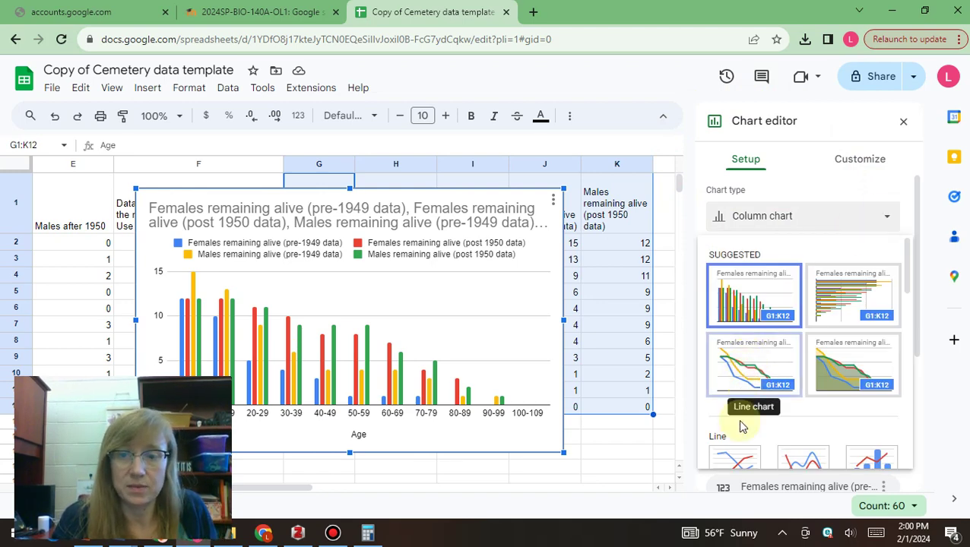
click(734, 456)
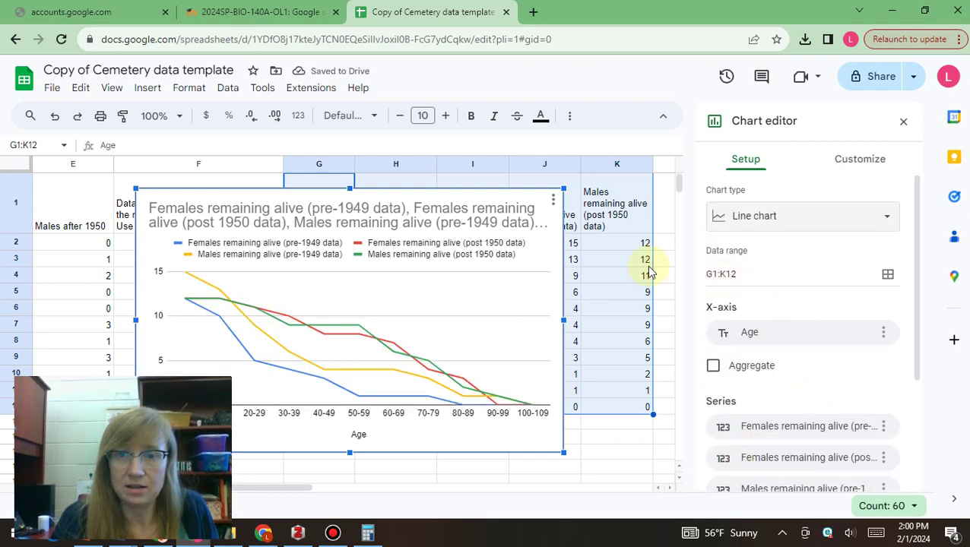
click(902, 123)
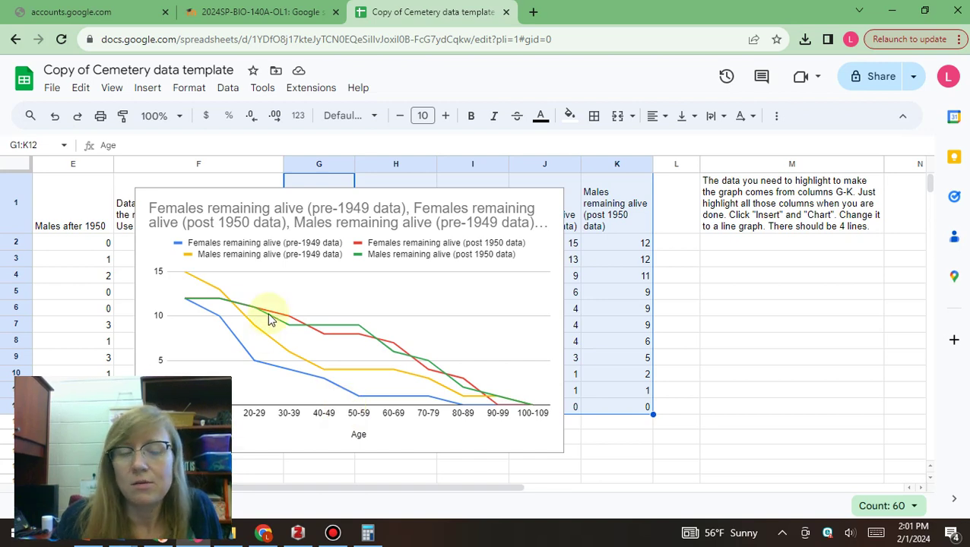
Step: Reopen the line chart's editor and examine its setup, including the data range, x-axis, series and header options
click(504, 259)
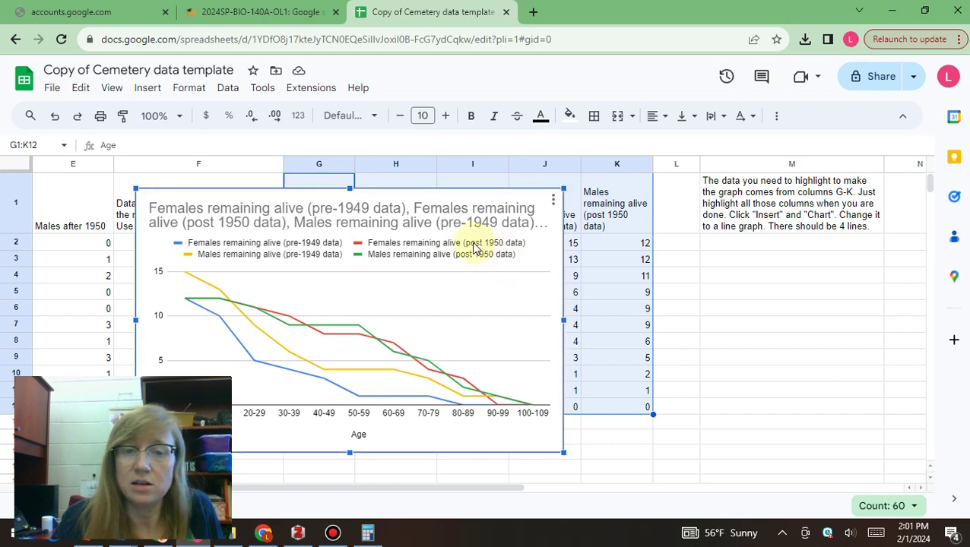
double_click(471, 249)
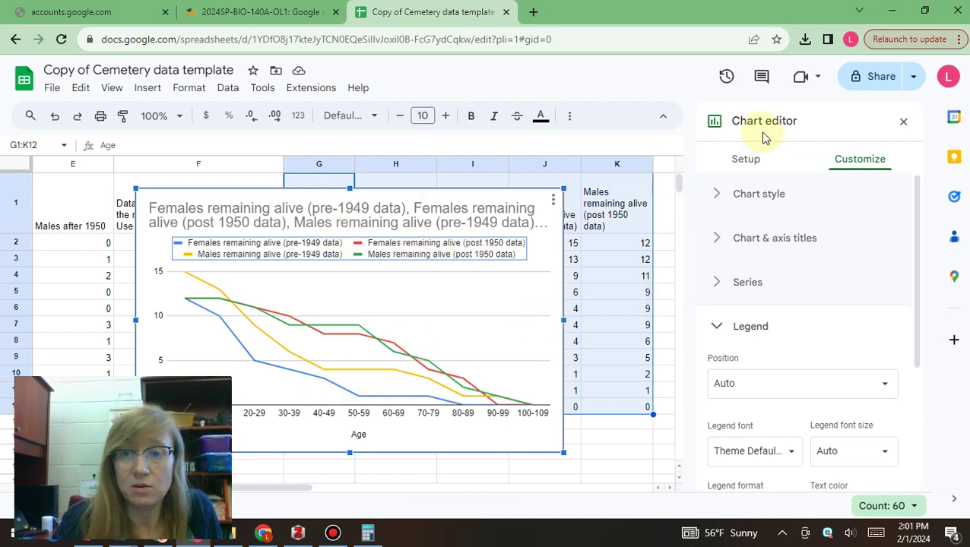
click(758, 159)
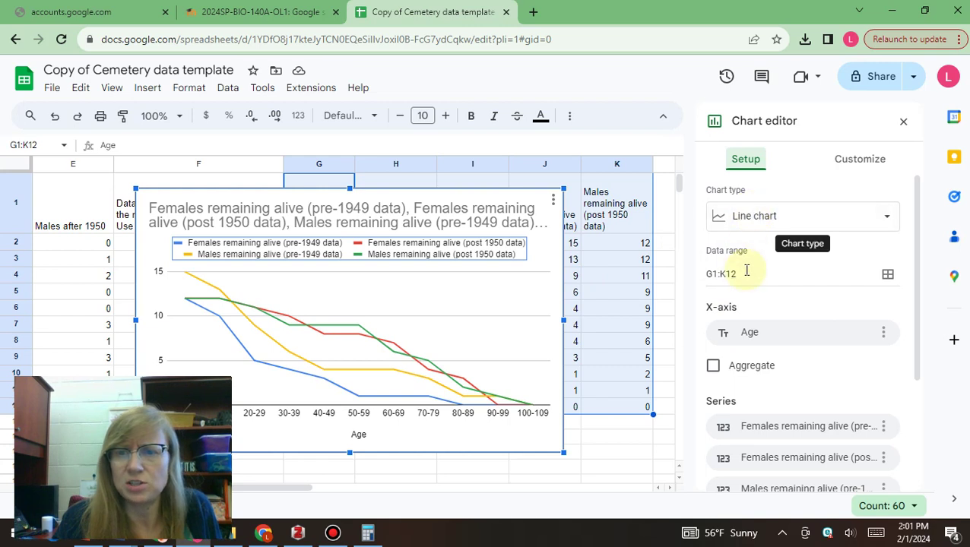
scroll(741, 291, down, 2)
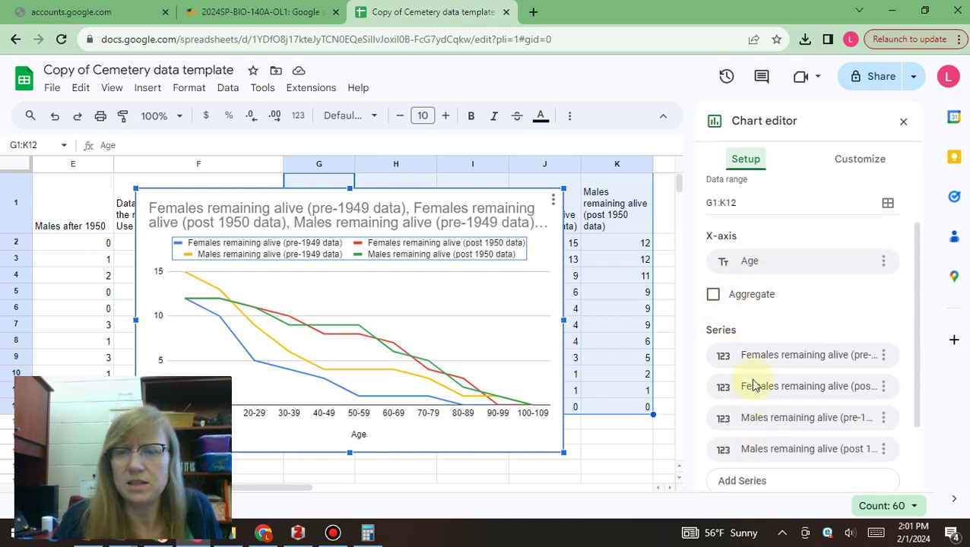
scroll(754, 407, down, 1)
scroll(753, 409, down, 2)
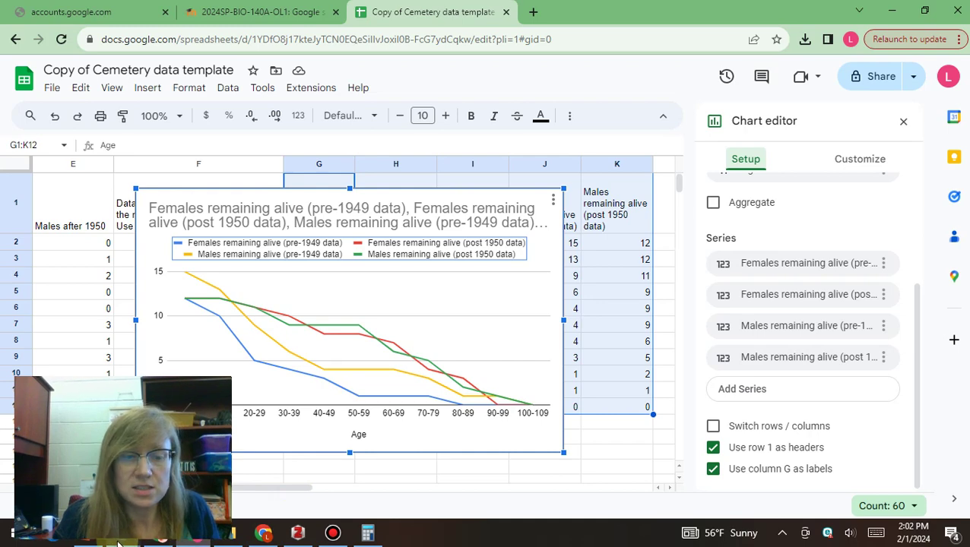
Step: Examine the survivorship instructions and Females Who Died Before 1949 table in the Word handout, check the Google Sheets chart and return to the handout
mouse_move(118, 541)
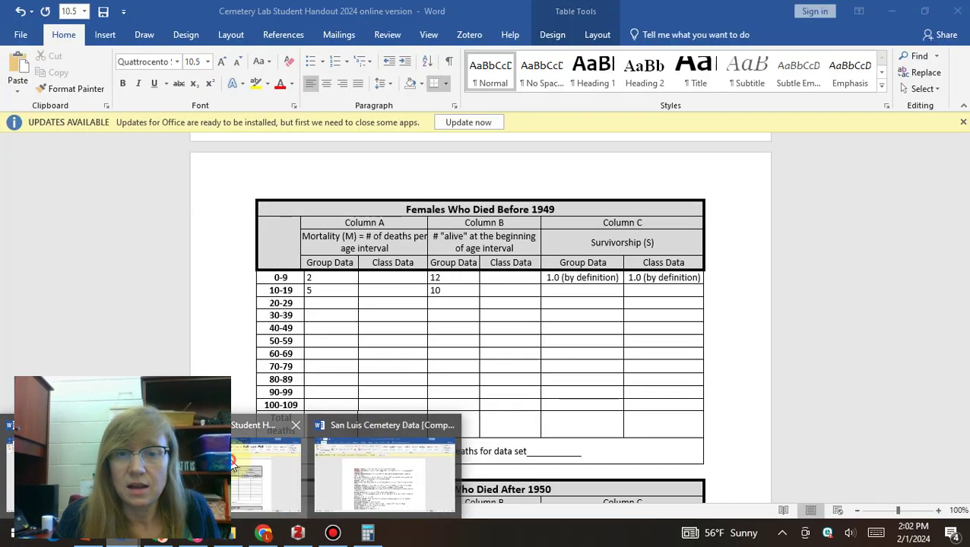
click(234, 465)
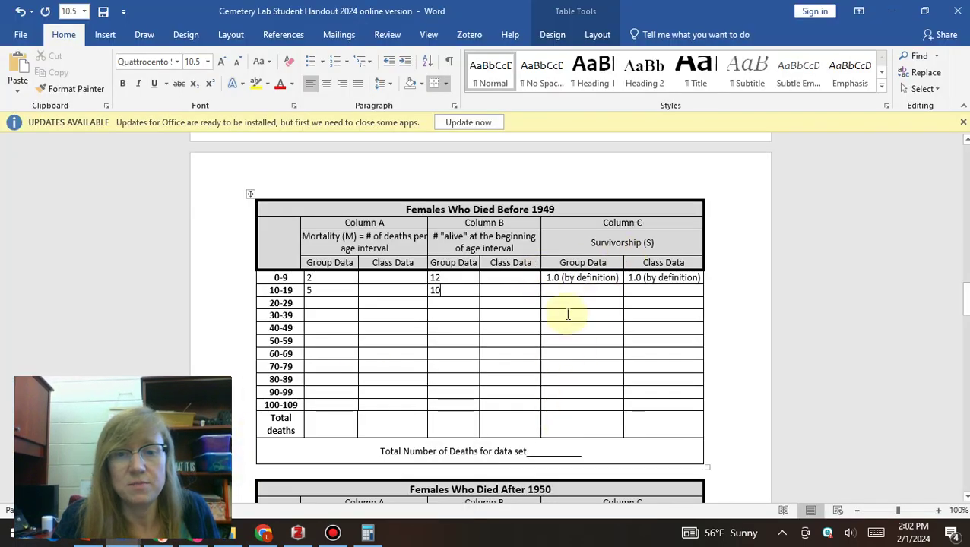
scroll(561, 198, down, 3)
scroll(561, 202, up, 8)
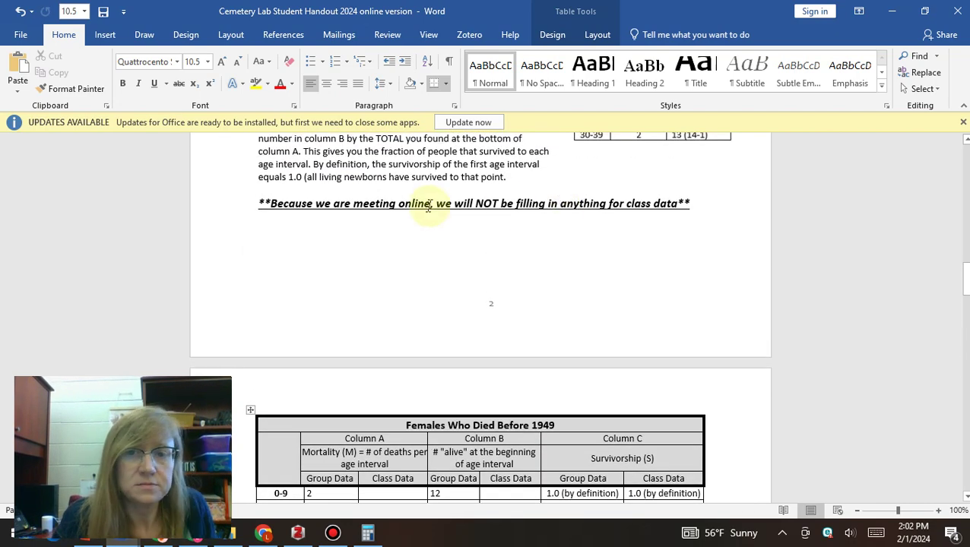
scroll(425, 199, up, 1)
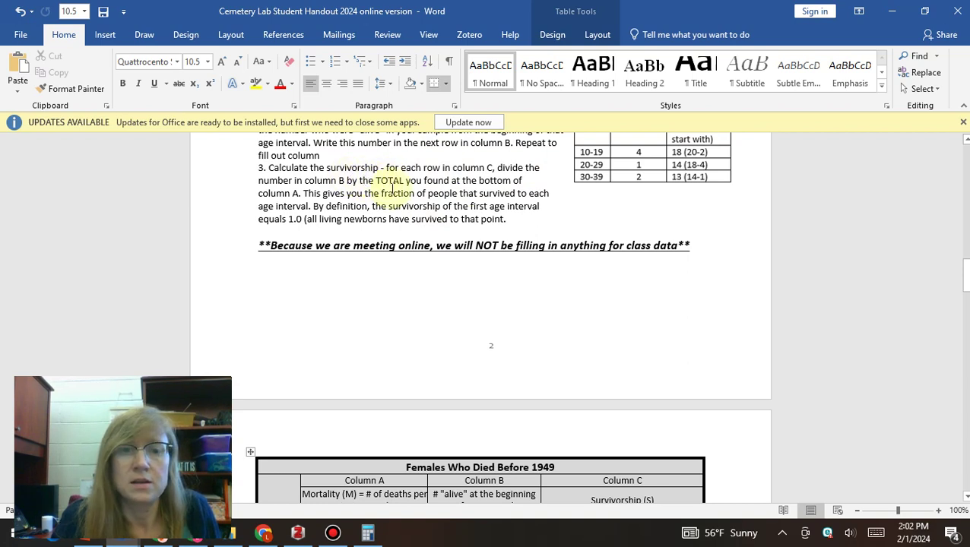
scroll(392, 189, down, 8)
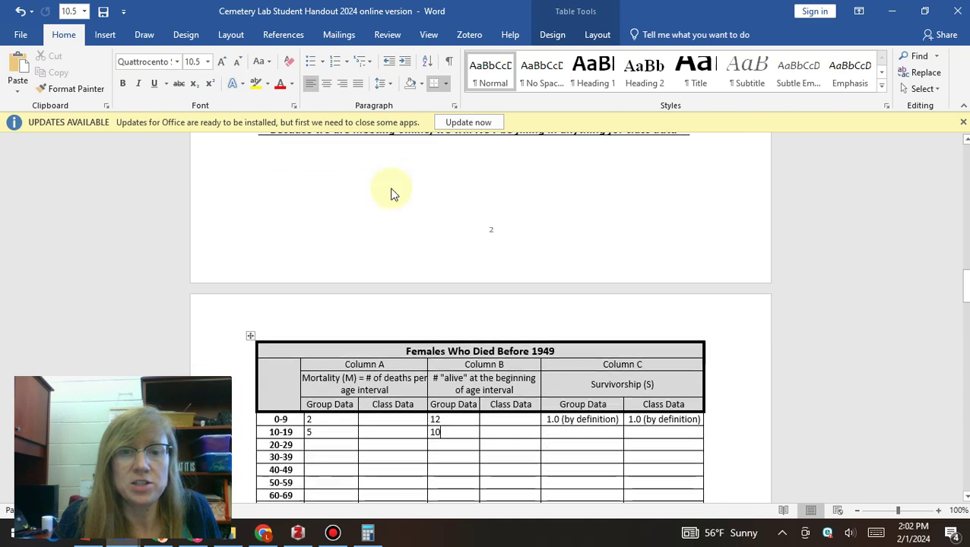
scroll(391, 188, down, 1)
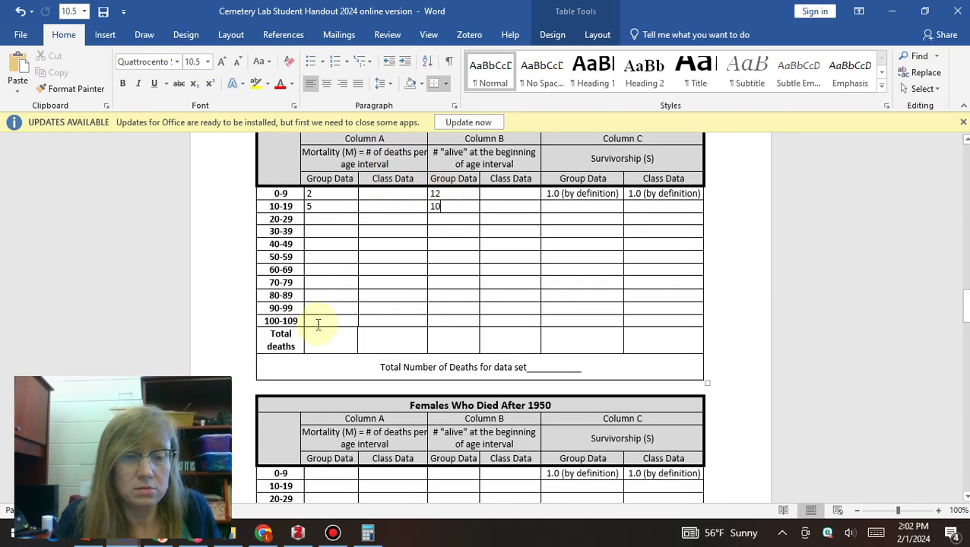
click(185, 537)
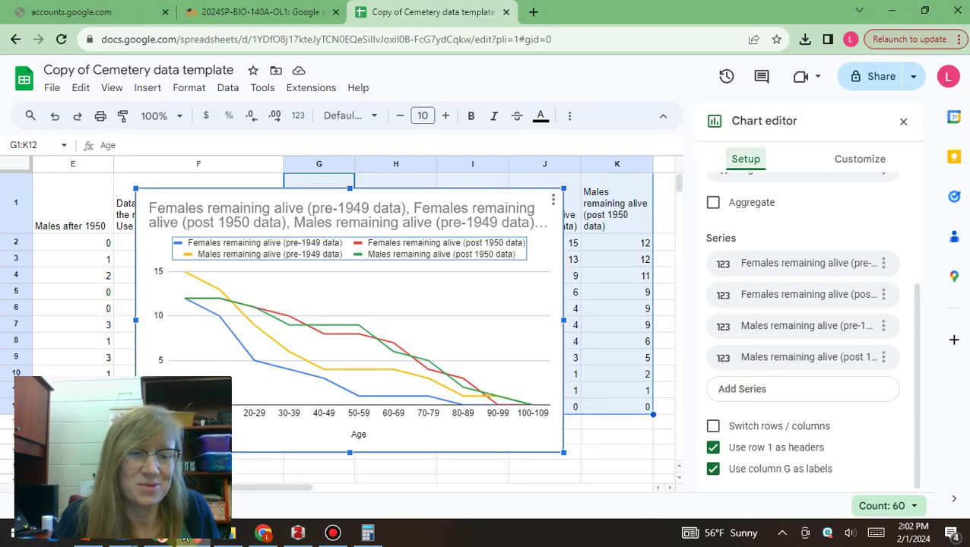
mouse_move(185, 537)
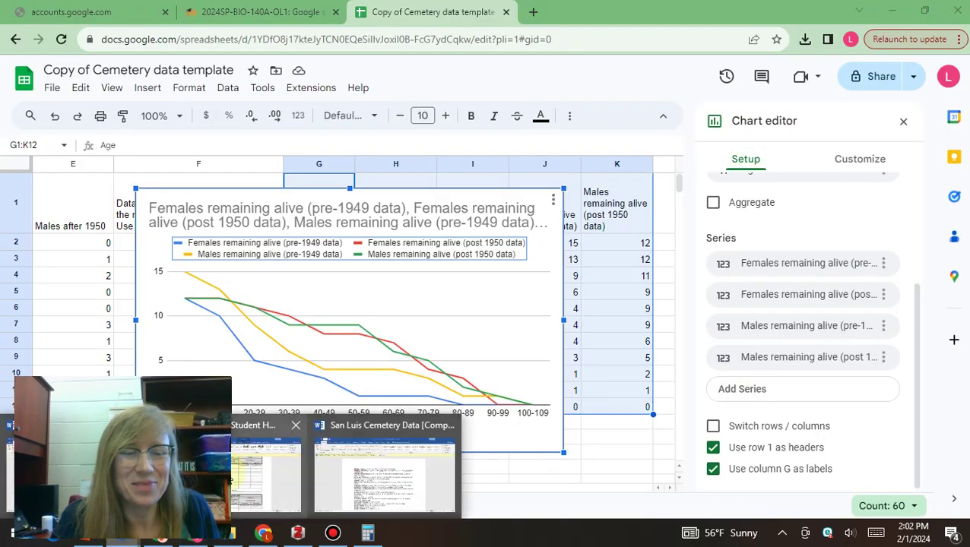
click(236, 468)
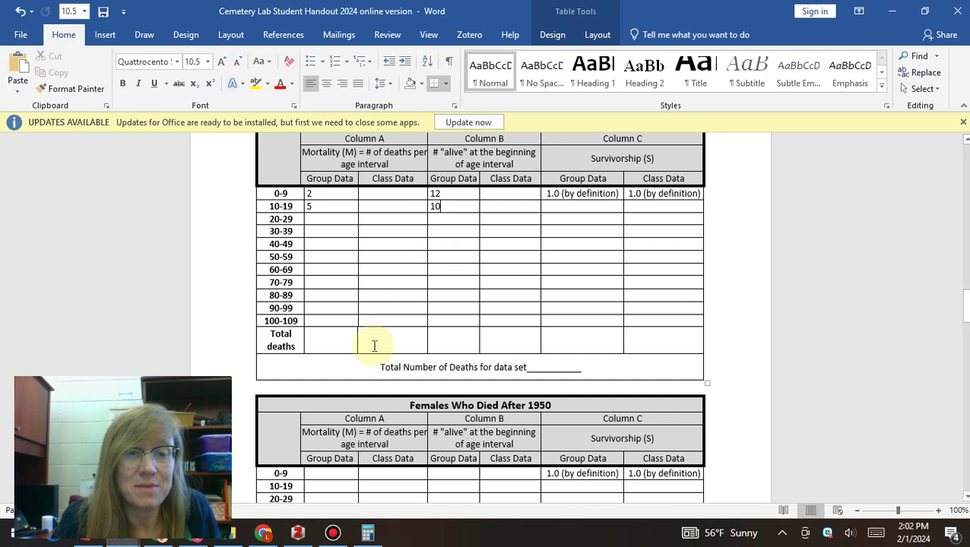
Step: Enter 12 as the Column A group data total deaths in the Females Who Died Before 1949 table
click(339, 346)
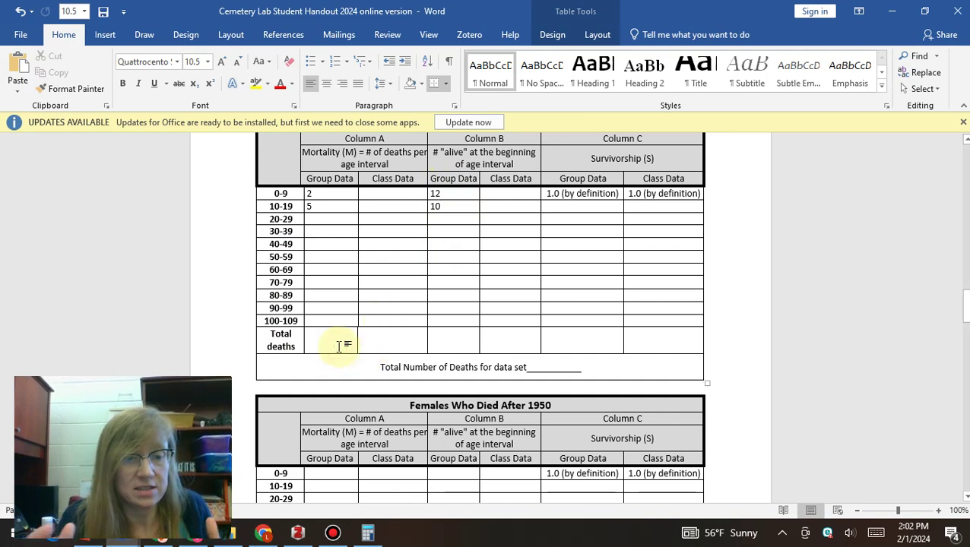
text(12)
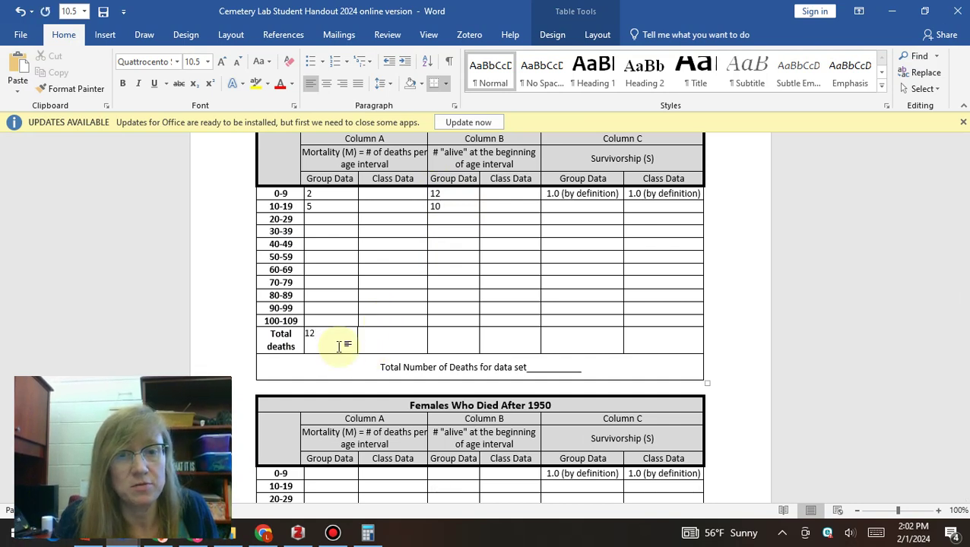
click(449, 194)
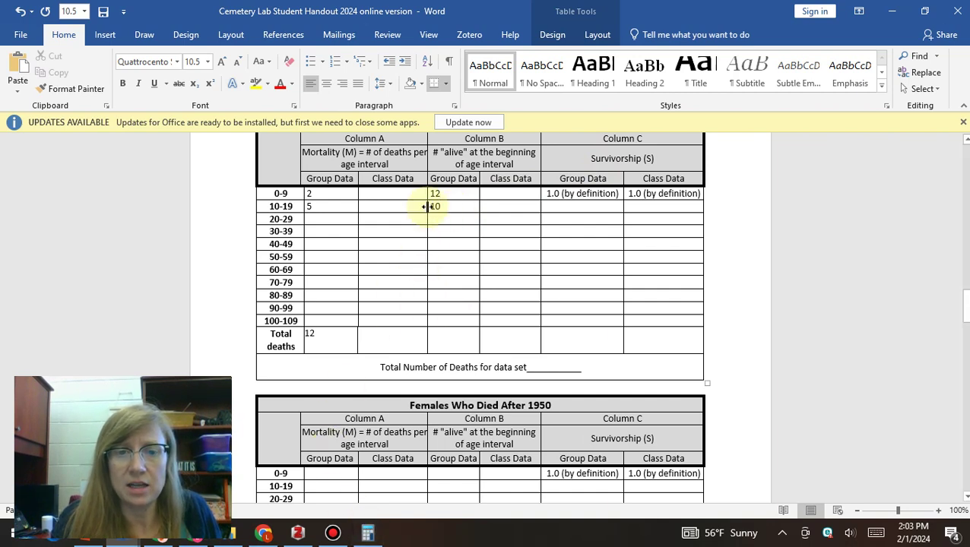
Step: Switch to Calculator and divide 10 by 12 to work out the survivorship for ages 10-19
click(368, 534)
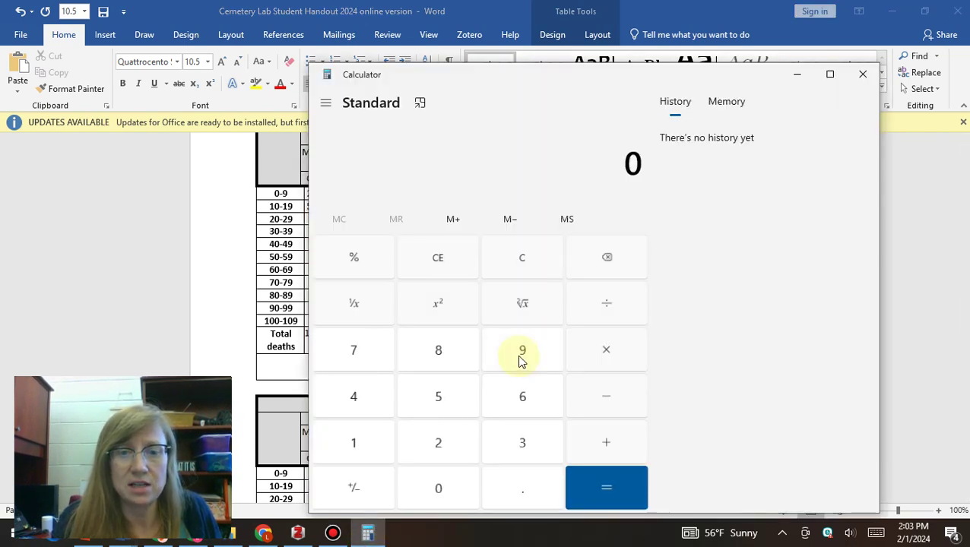
text(10)
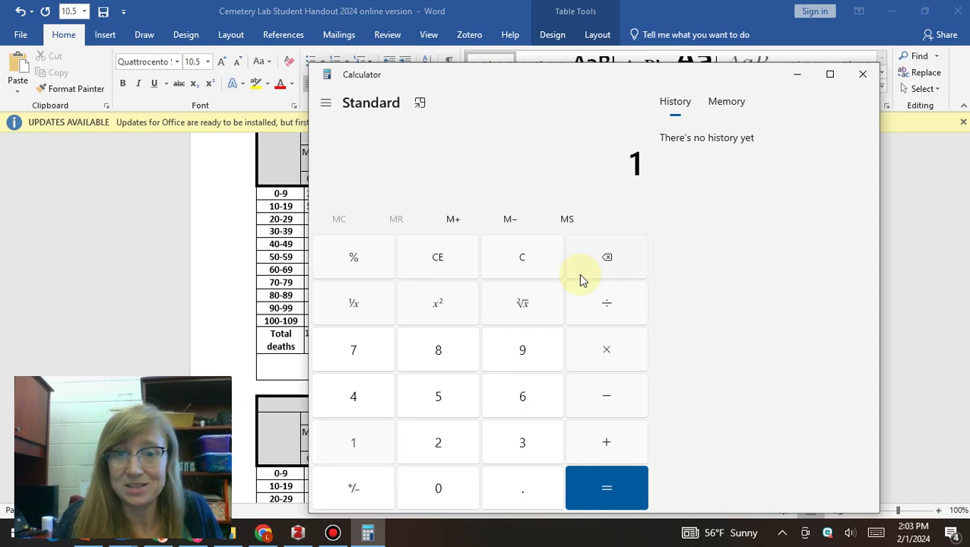
key(slash)
text(12)
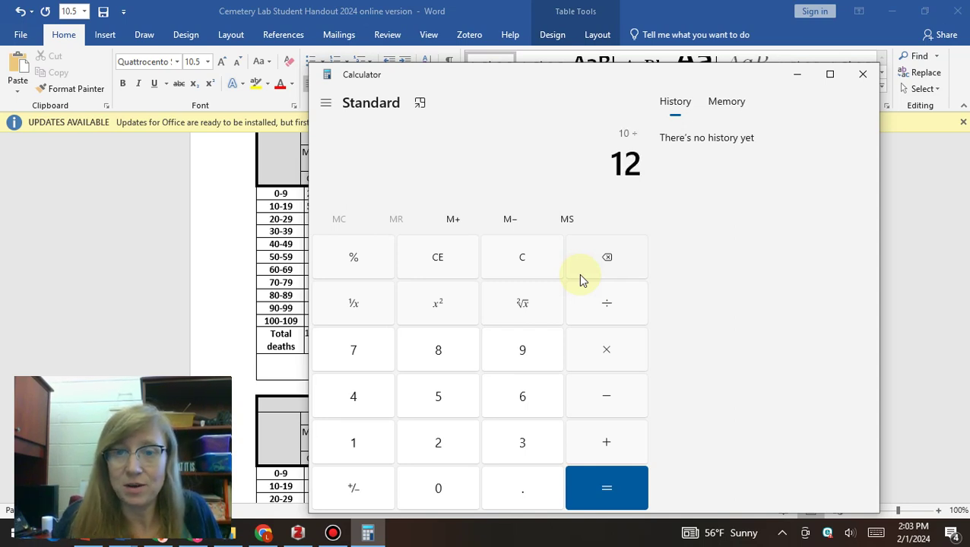
key(Return)
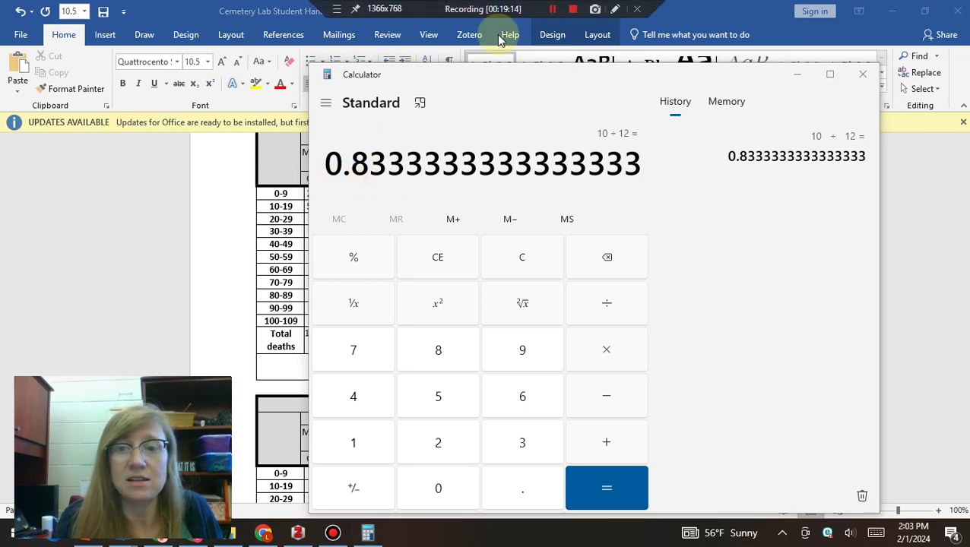
Step: Return to the Word handout and enter 0.83 as the Column C group data survivorship for ages 10-19
click(233, 8)
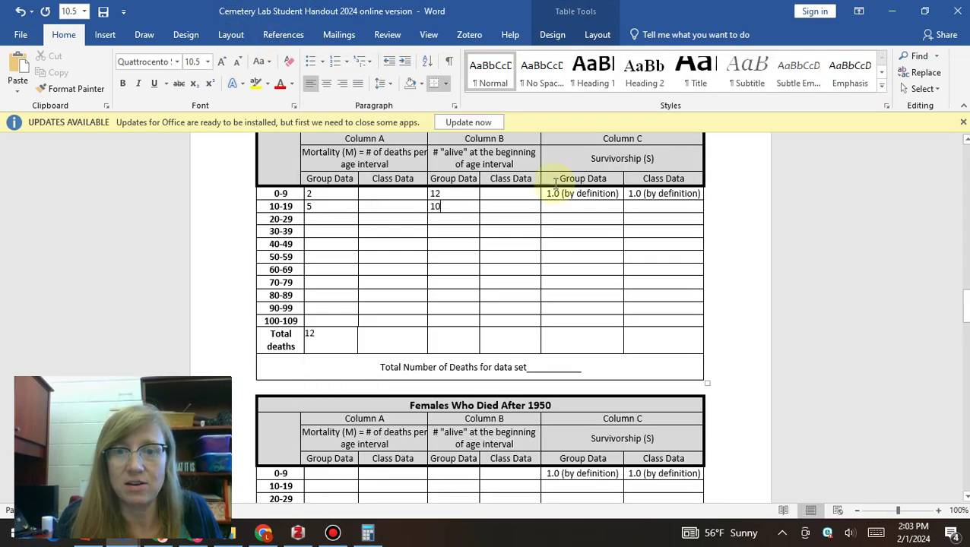
click(566, 203)
text(0.83)
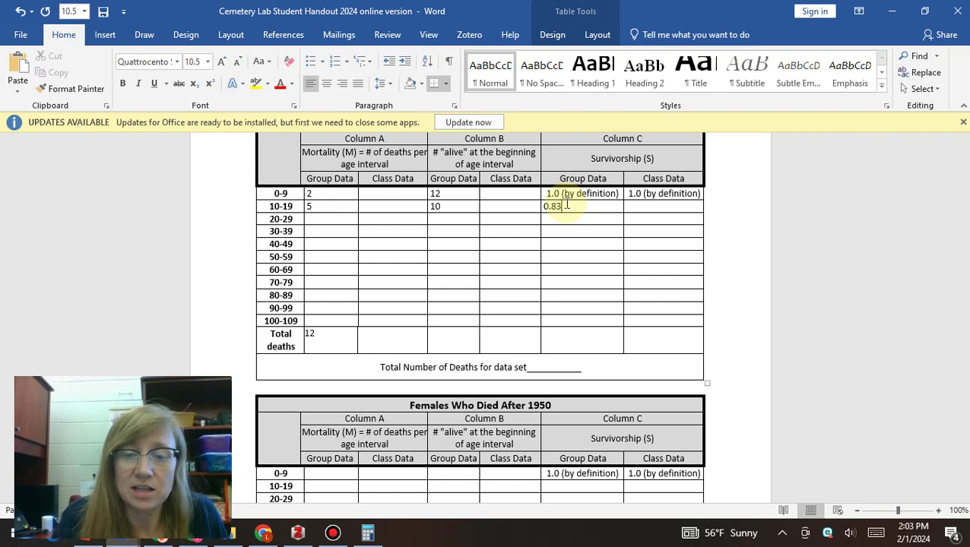
Step: Review the handout's remaining data tables, the Data Analysis questions and survivorship graph, and the hypotheses and background at its start
scroll(567, 203, down, 3)
scroll(567, 204, down, 20)
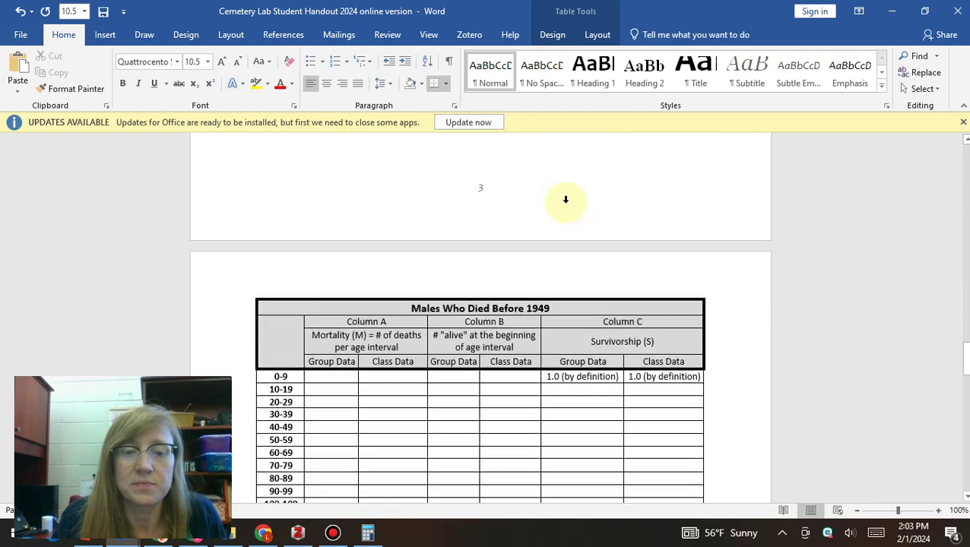
scroll(568, 204, down, 18)
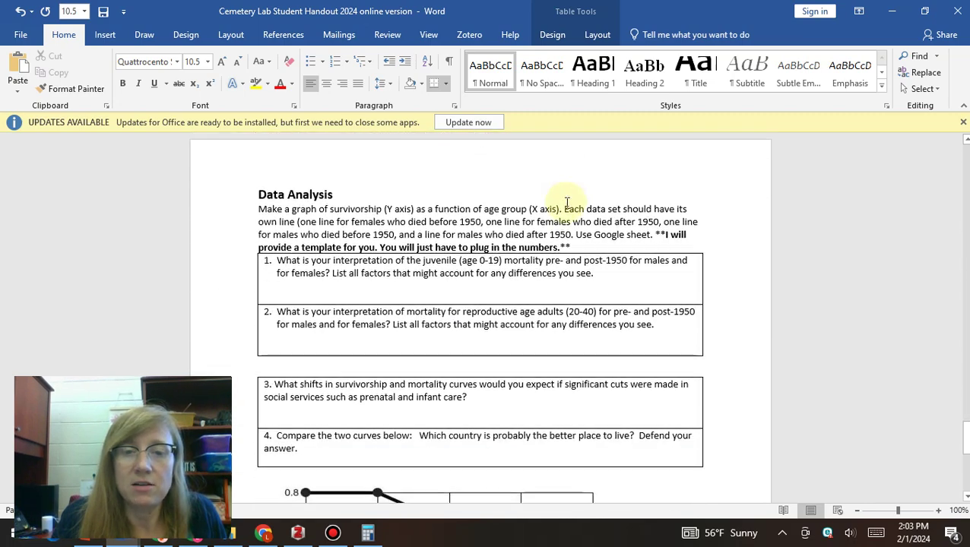
scroll(600, 342, down, 9)
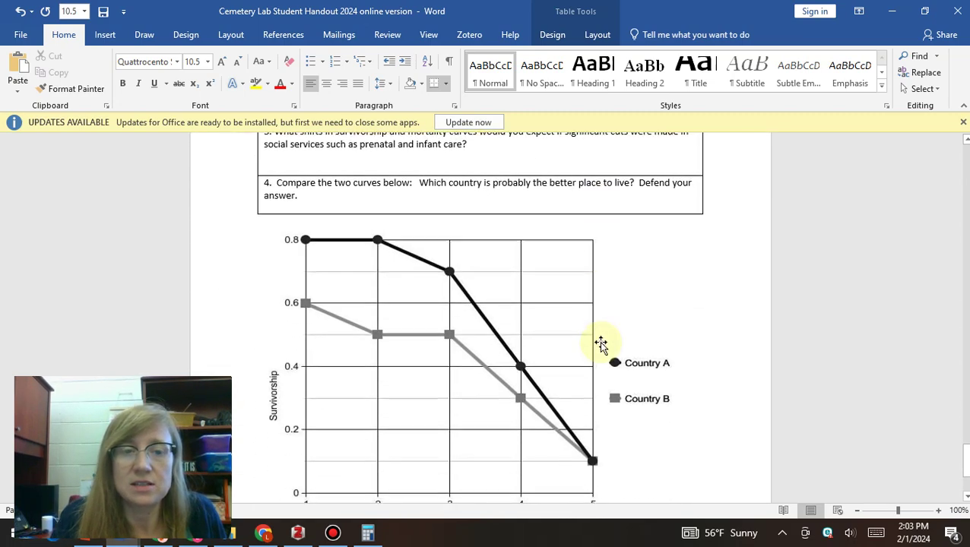
scroll(601, 344, up, 20)
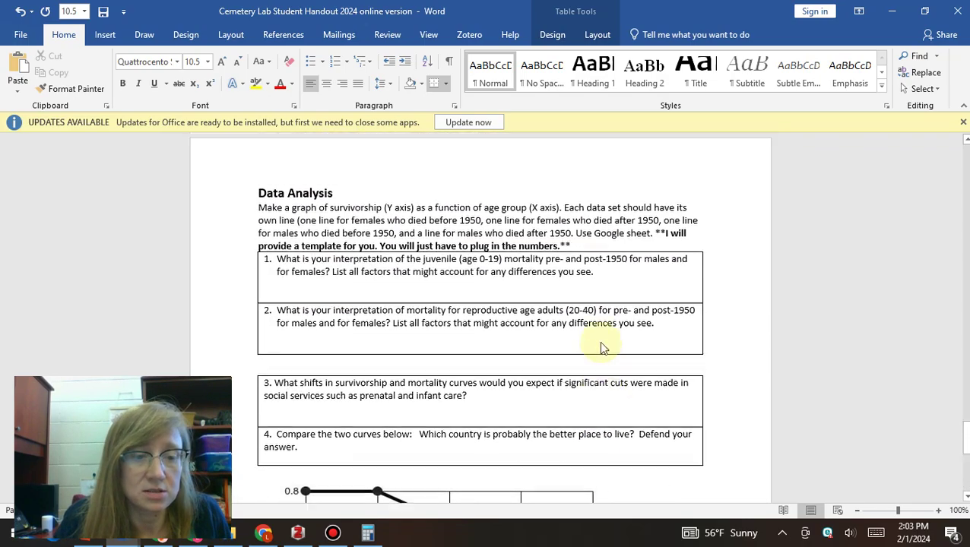
scroll(601, 342, up, 20)
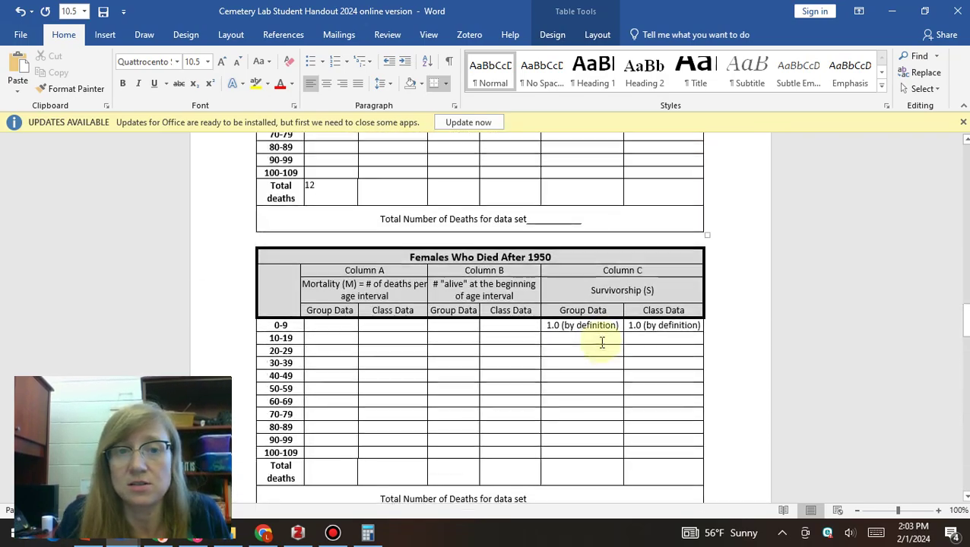
scroll(601, 344, up, 20)
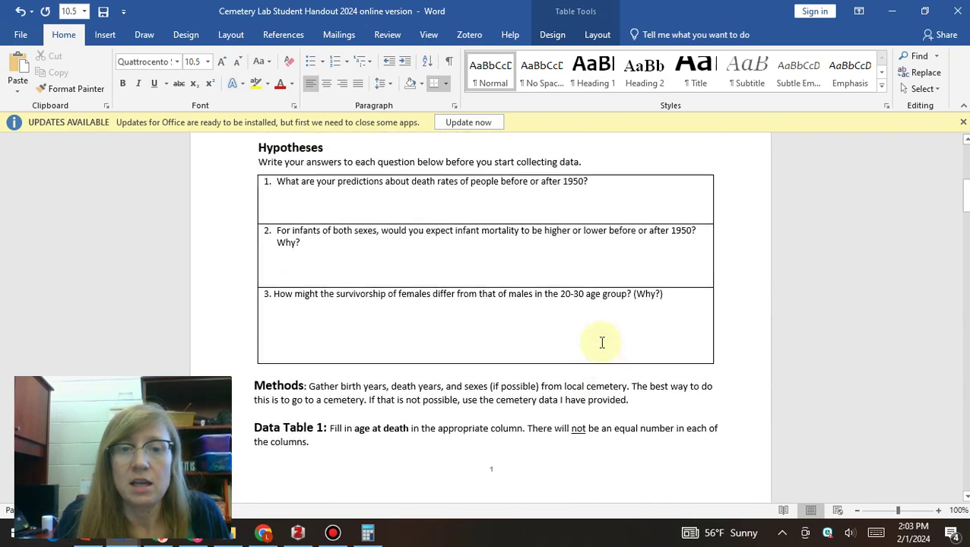
scroll(599, 348, up, 1)
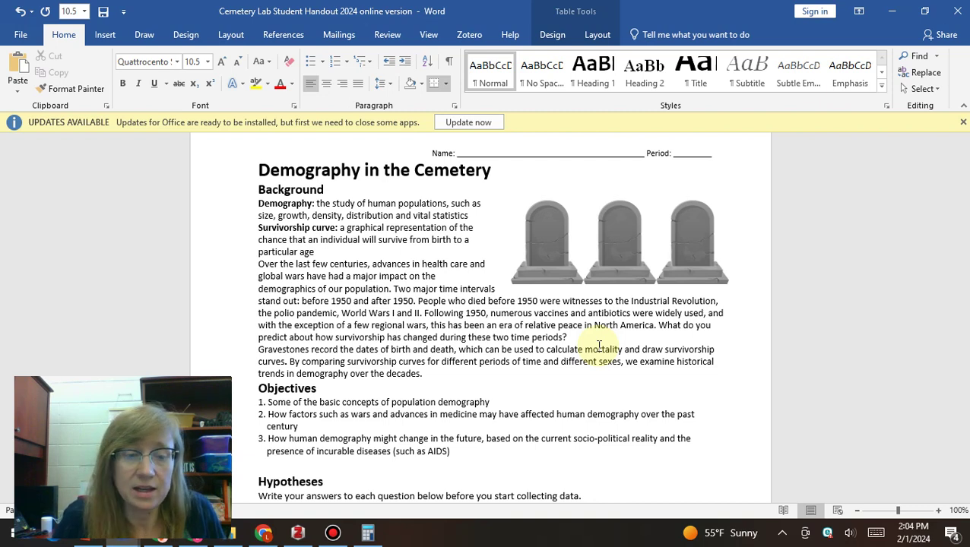
click(332, 533)
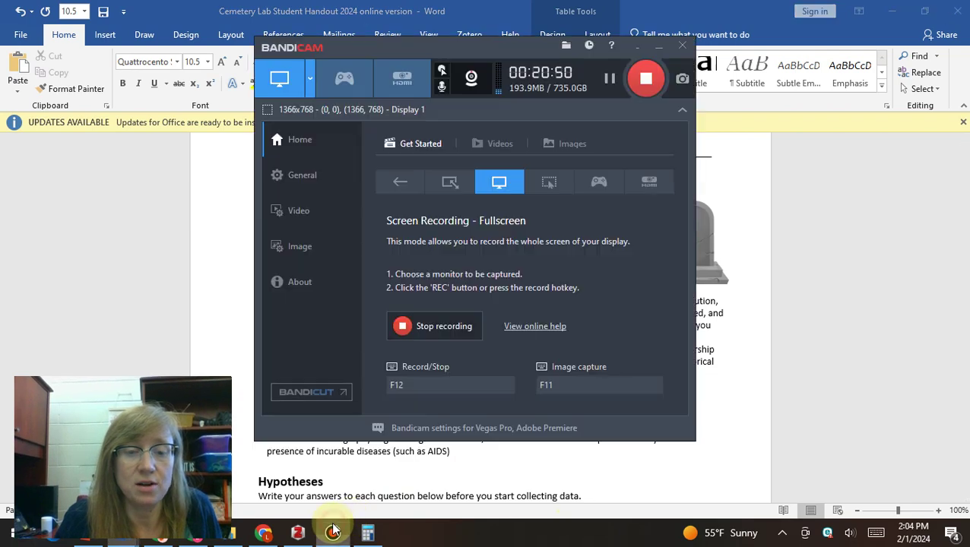